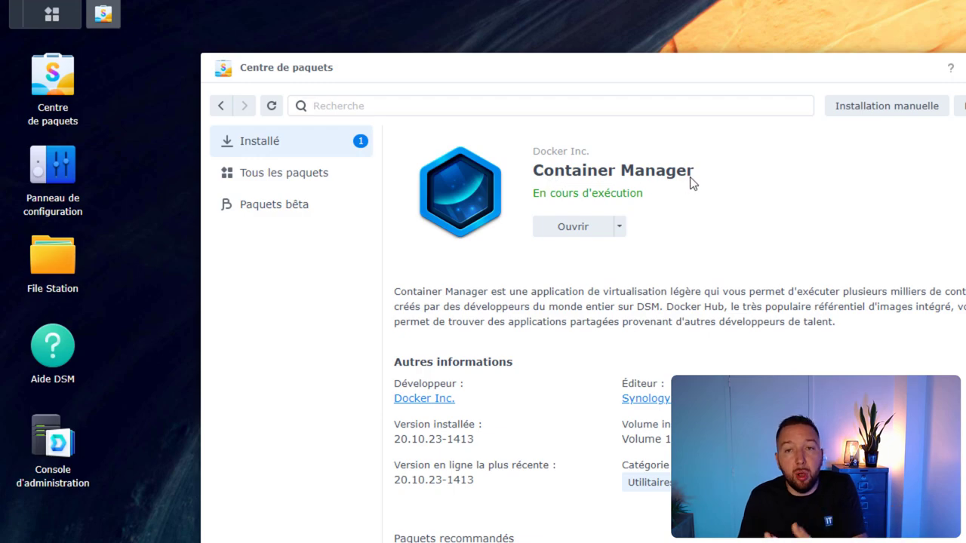
# - Open Container Manager and search the image registry for vaultwarden
pyautogui.click(565, 227)
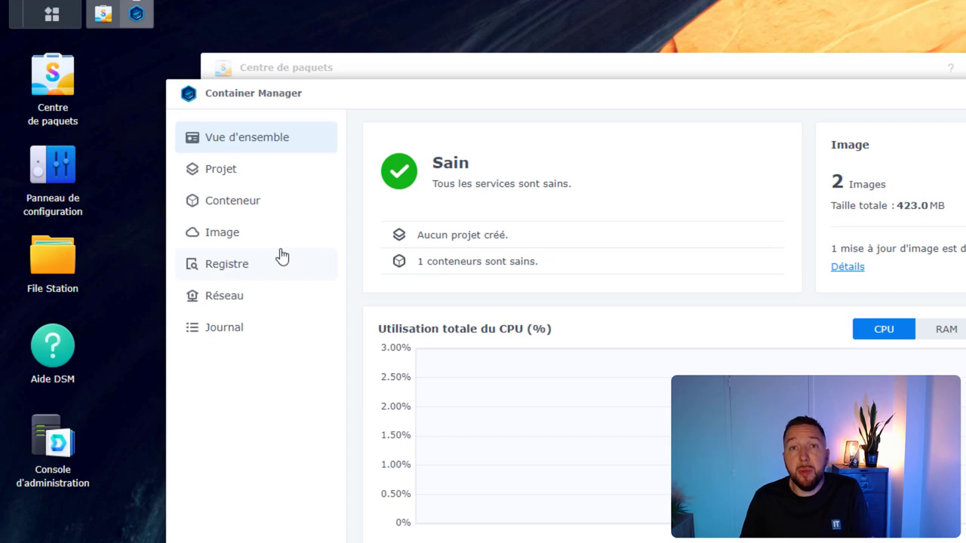
pyautogui.click(238, 270)
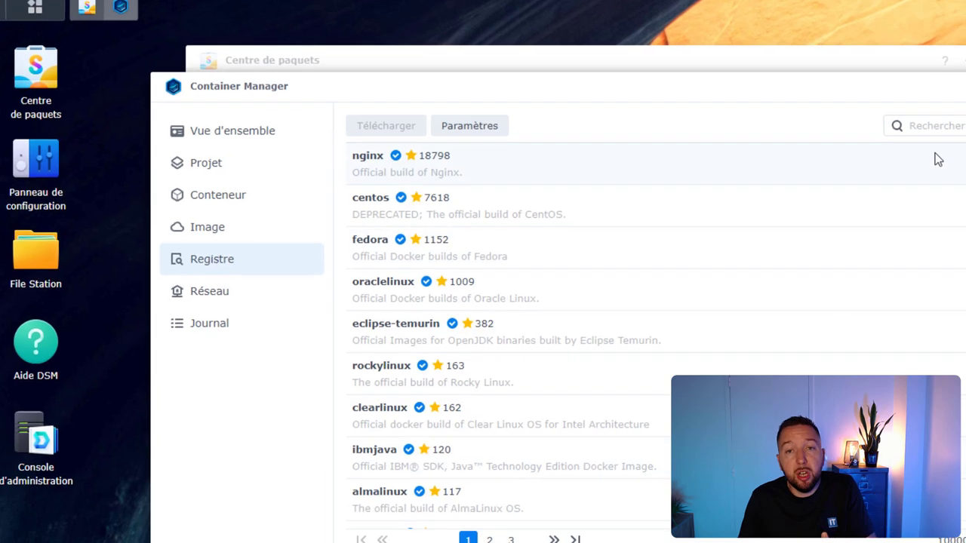
pyautogui.click(948, 128)
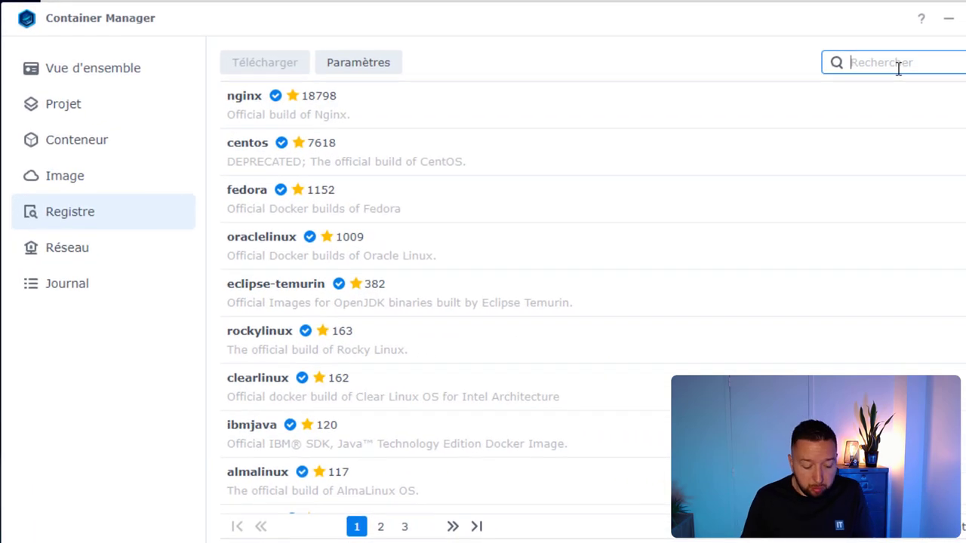
pyautogui.write('vaultwarden')
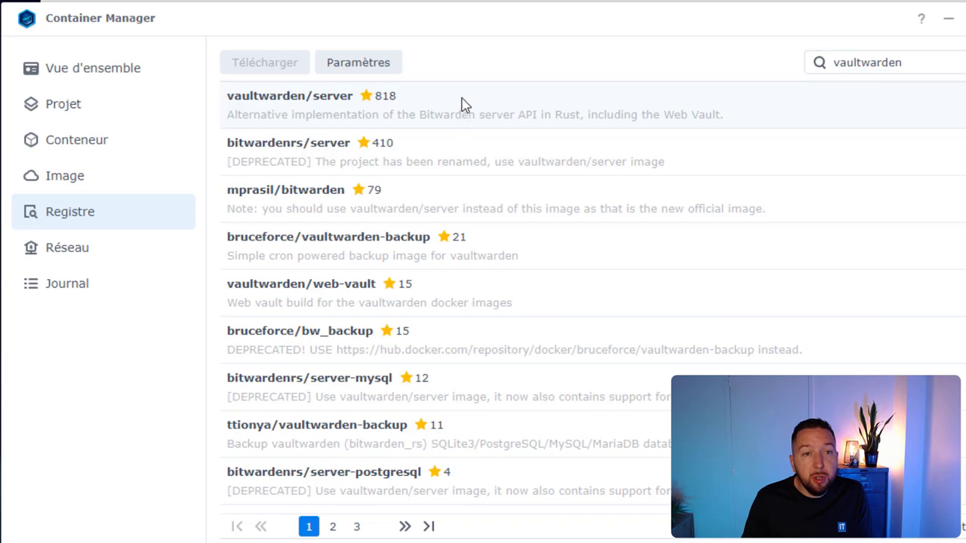
# - Download the vaultwarden/server latest image, then go to the container list
pyautogui.click(461, 105)
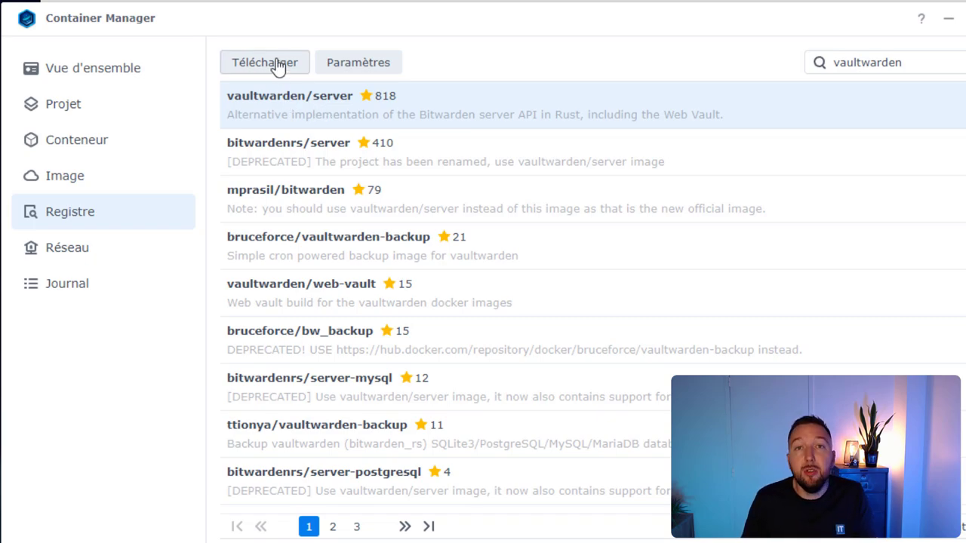
pyautogui.click(101, 178)
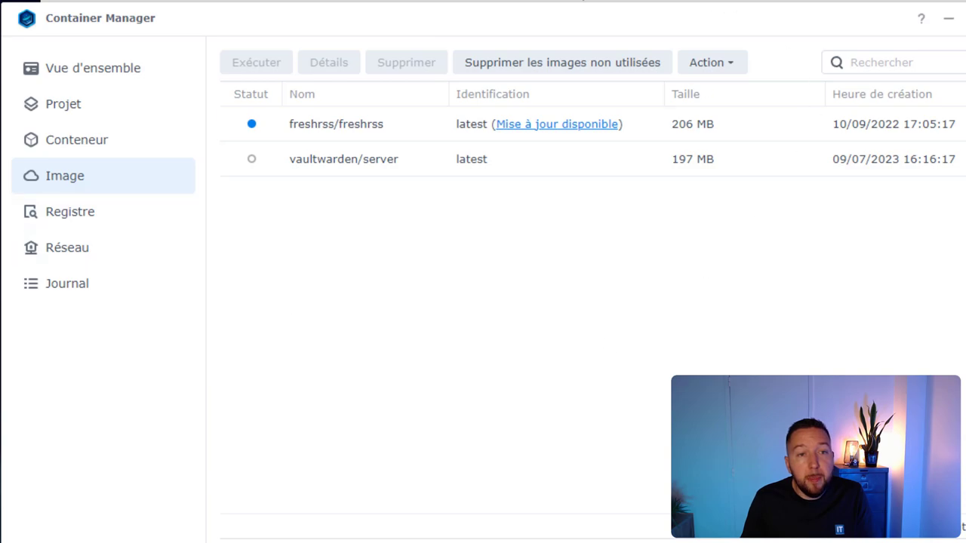
pyautogui.click(424, 171)
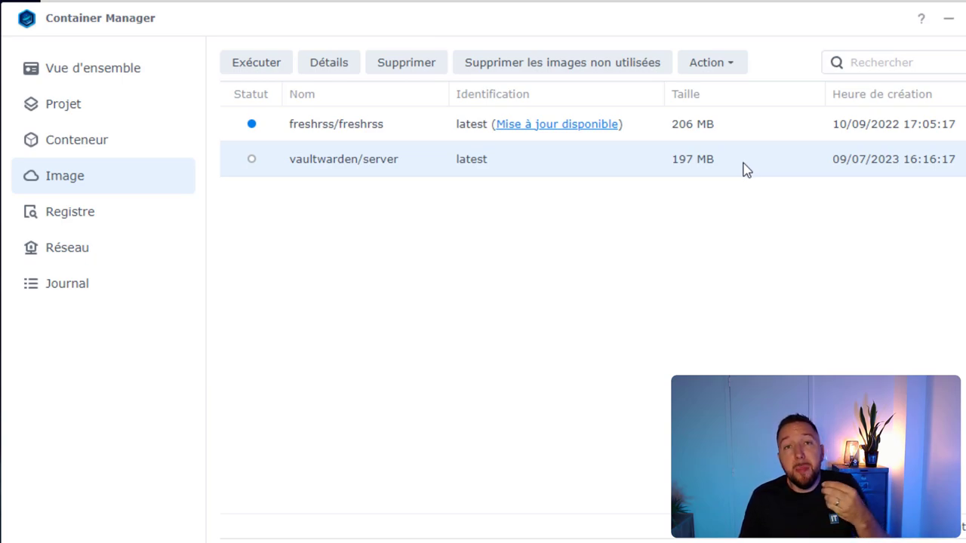
pyautogui.click(101, 139)
# - Start a new container from vaultwarden/server:latest and name it vaultwarden
pyautogui.click(247, 62)
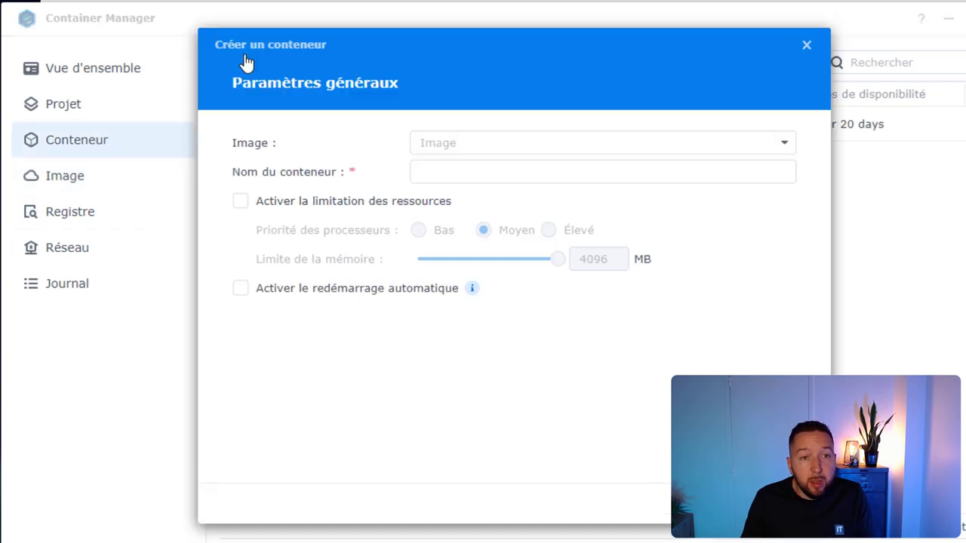
pyautogui.click(516, 145)
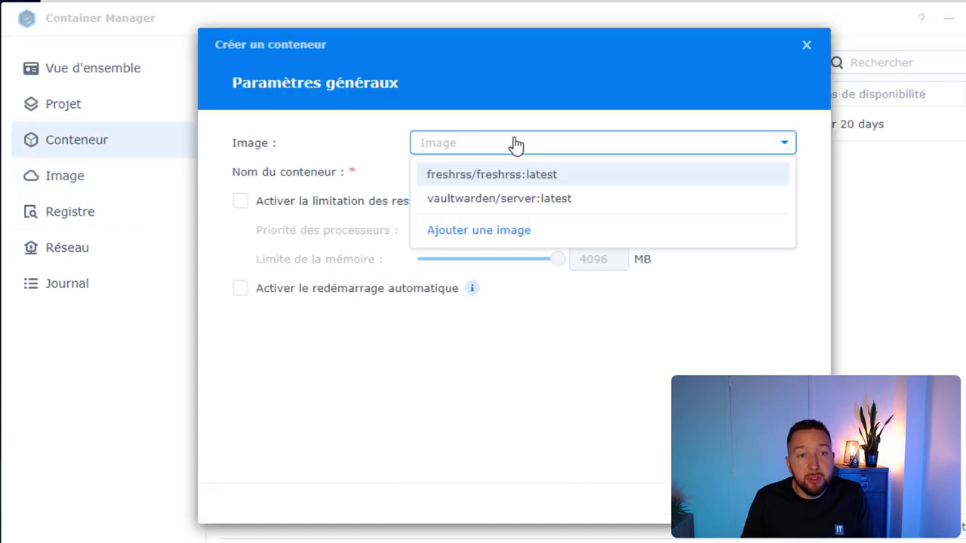
pyautogui.click(560, 209)
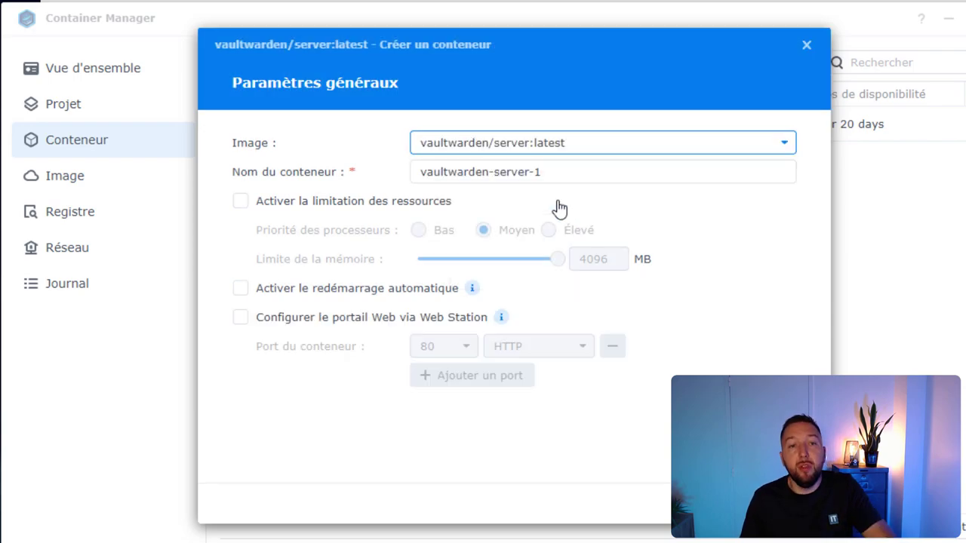
pyautogui.moveTo(565, 172); pyautogui.dragTo(488, 173)
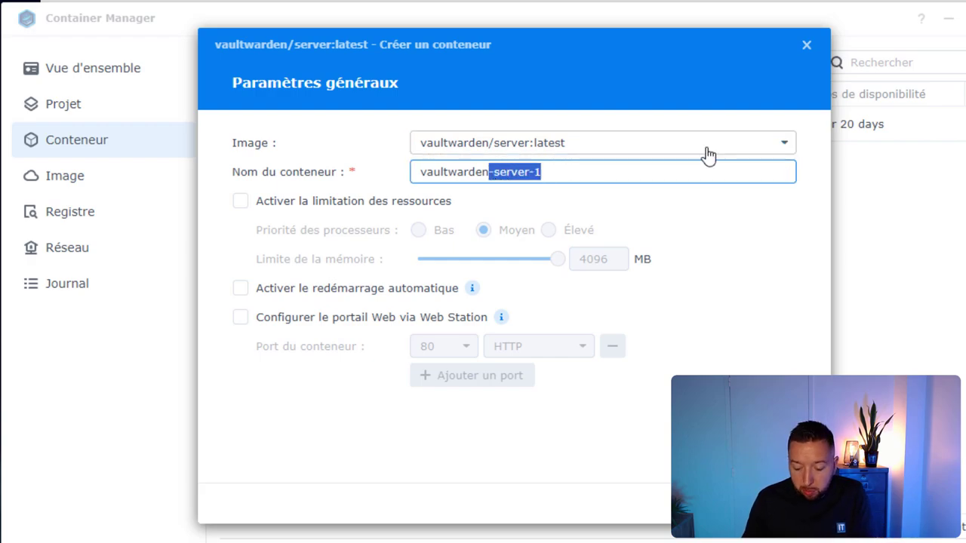
pyautogui.press('BackSpace')
# - Limit its memory to 128 MB, enable auto-restart, and continue to advanced settings
pyautogui.click(378, 206)
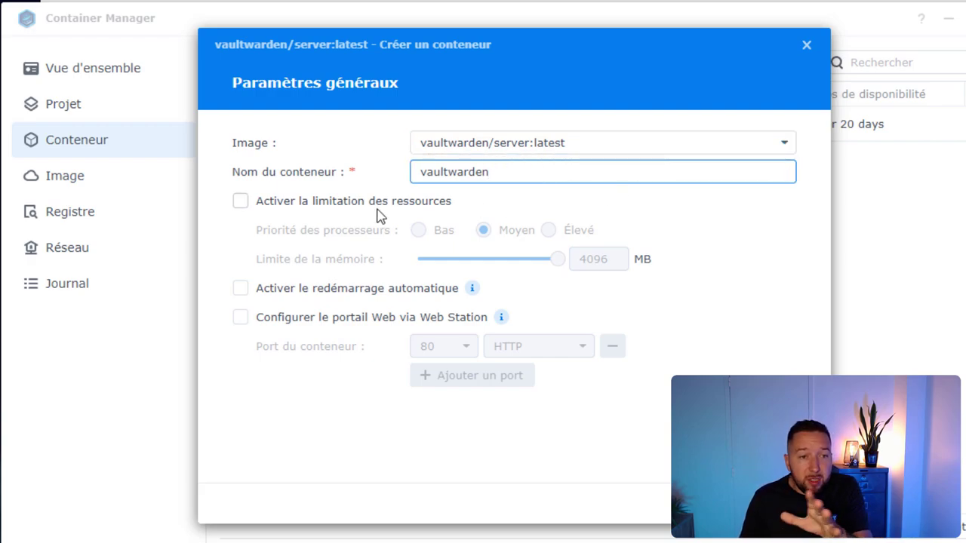
pyautogui.doubleClick(619, 260)
pyautogui.write('128')
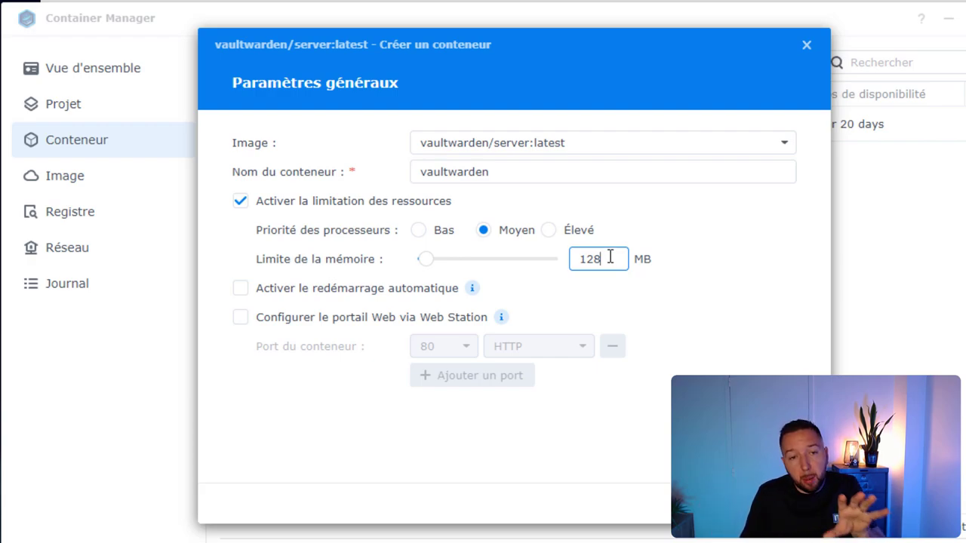
pyautogui.click(239, 292)
pyautogui.moveTo(472, 288)
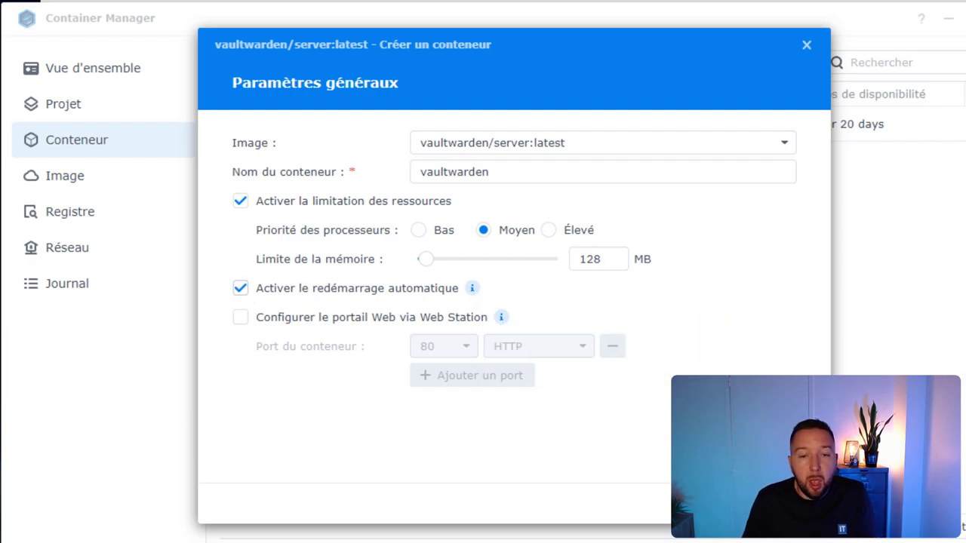
pyautogui.click(751, 503)
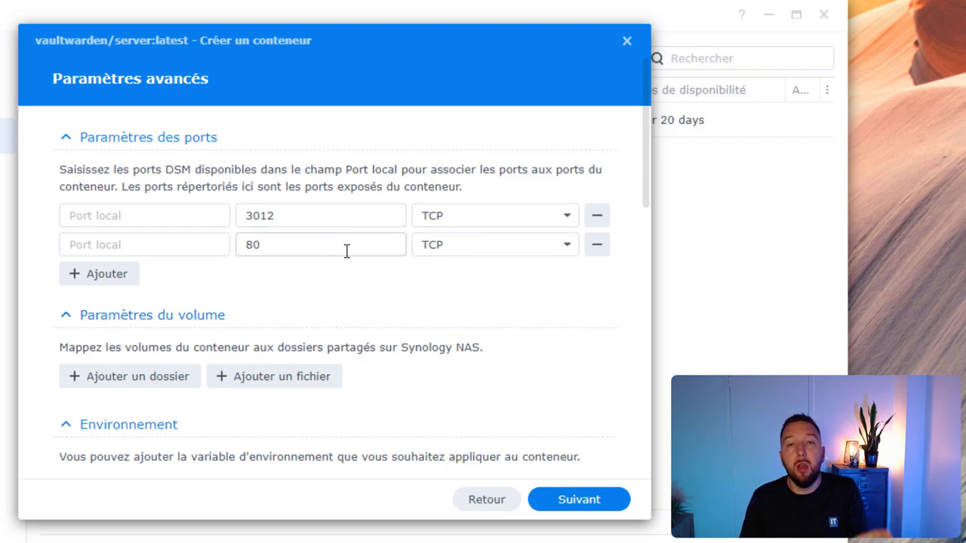
# - Enter local port 3012 for container port 3012 and 3013 for container port 80, both TCP
pyautogui.click(280, 244)
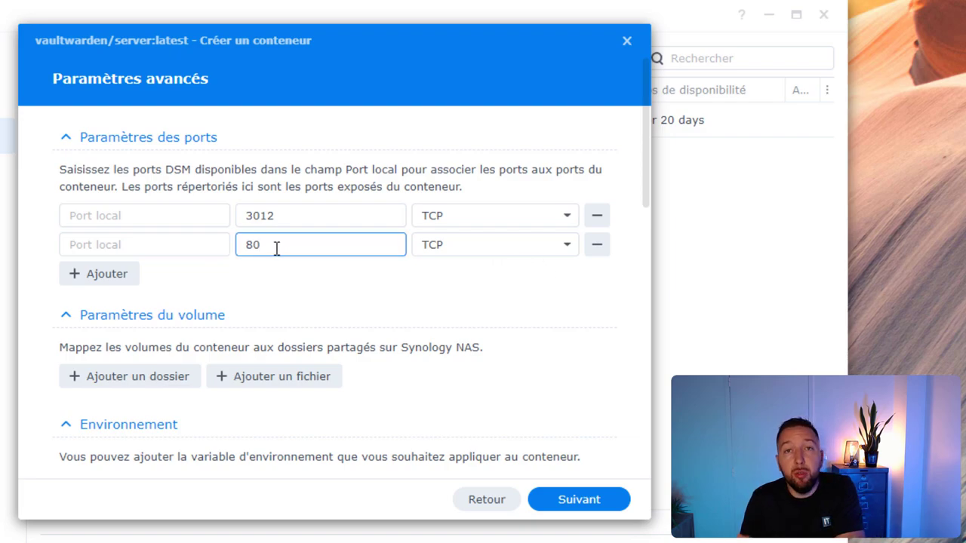
pyautogui.click(286, 218)
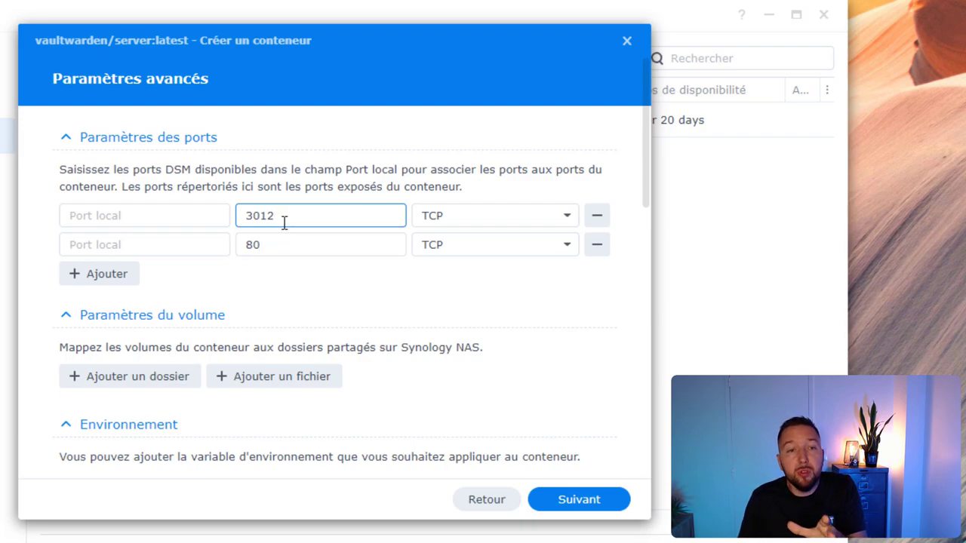
pyautogui.click(170, 217)
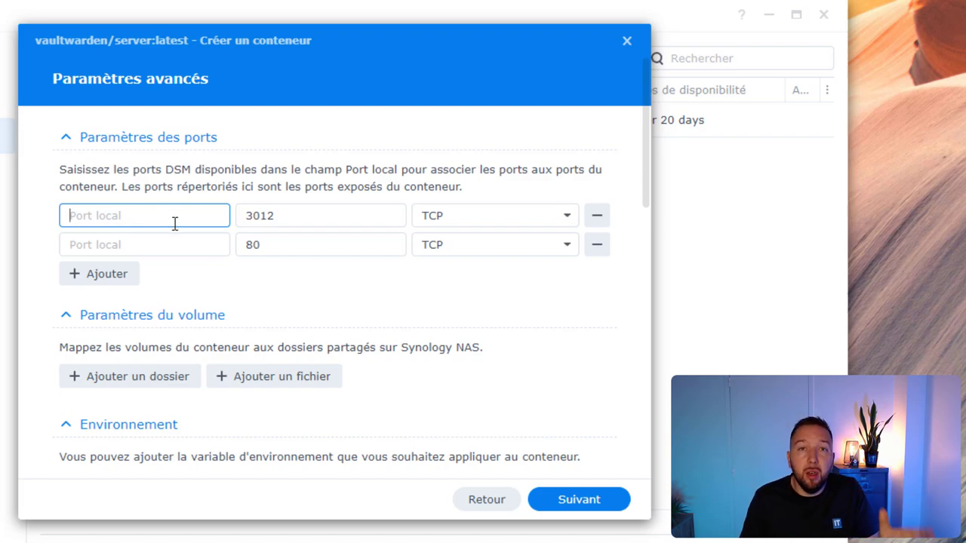
pyautogui.write('301')
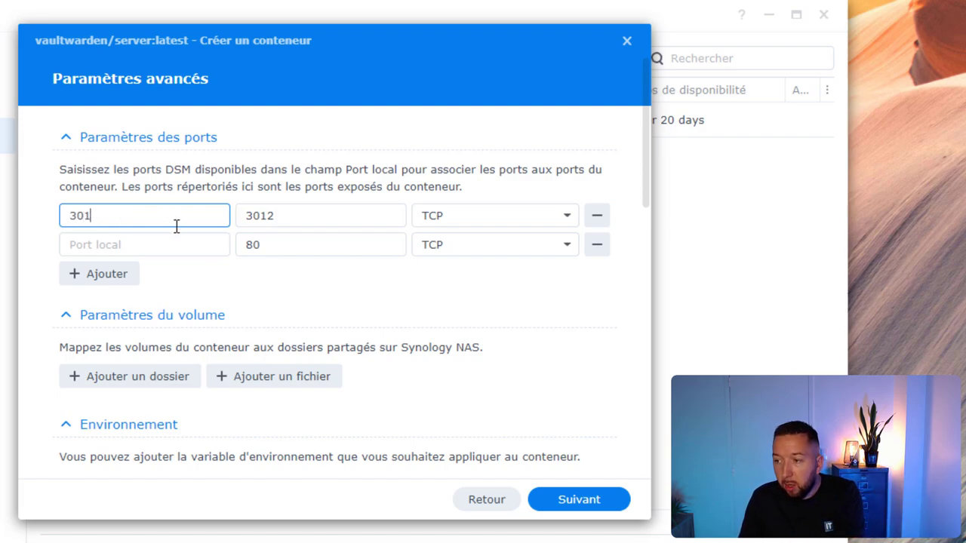
pyautogui.write('2')
pyautogui.click(170, 246)
pyautogui.write('3013')
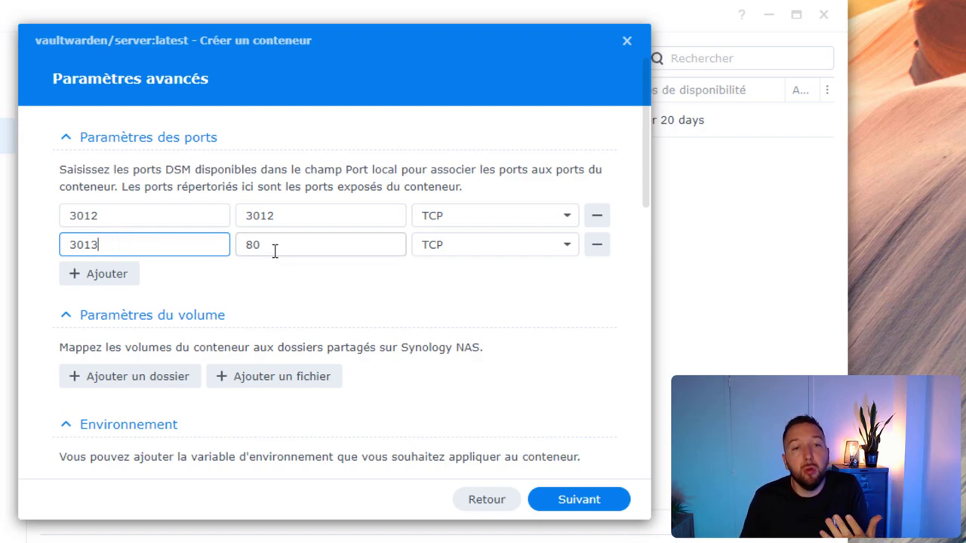
pyautogui.moveTo(134, 250); pyautogui.dragTo(48, 250)
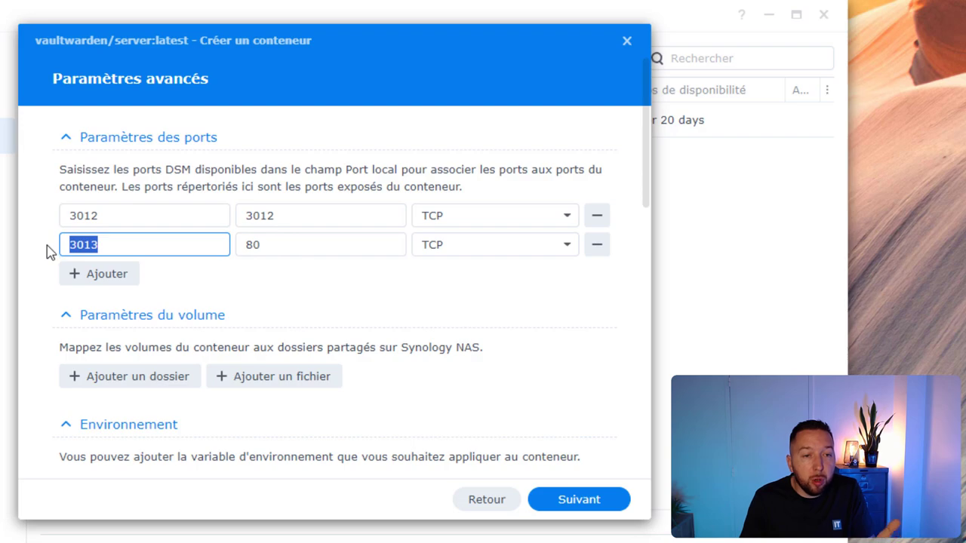
pyautogui.click(324, 253)
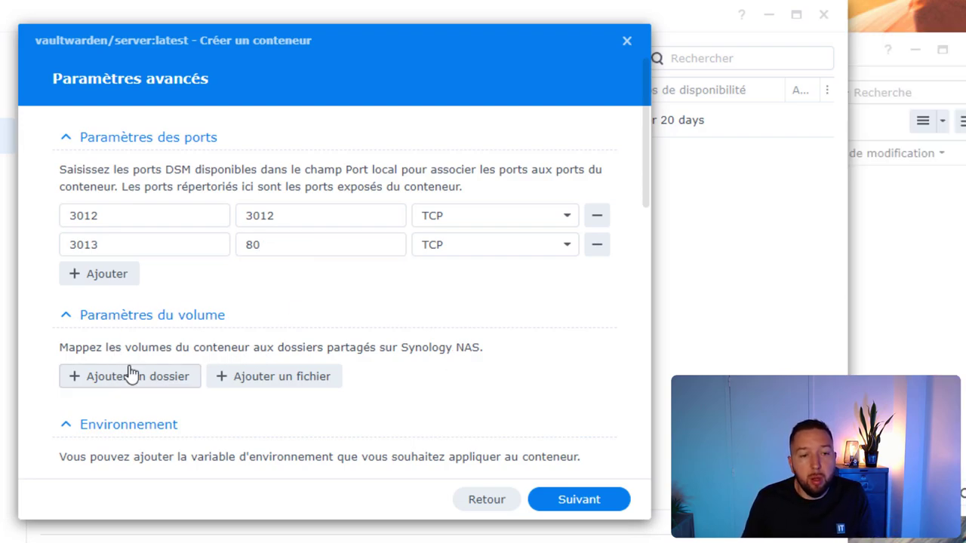
# - Add the docker/vaultwarden folder as a volume mounted at /data
pyautogui.click(93, 382)
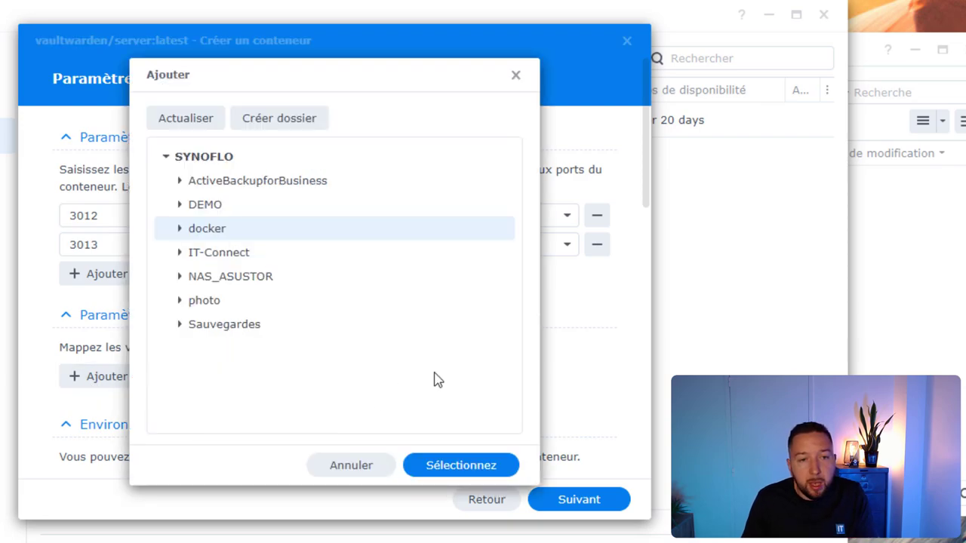
pyautogui.click(182, 230)
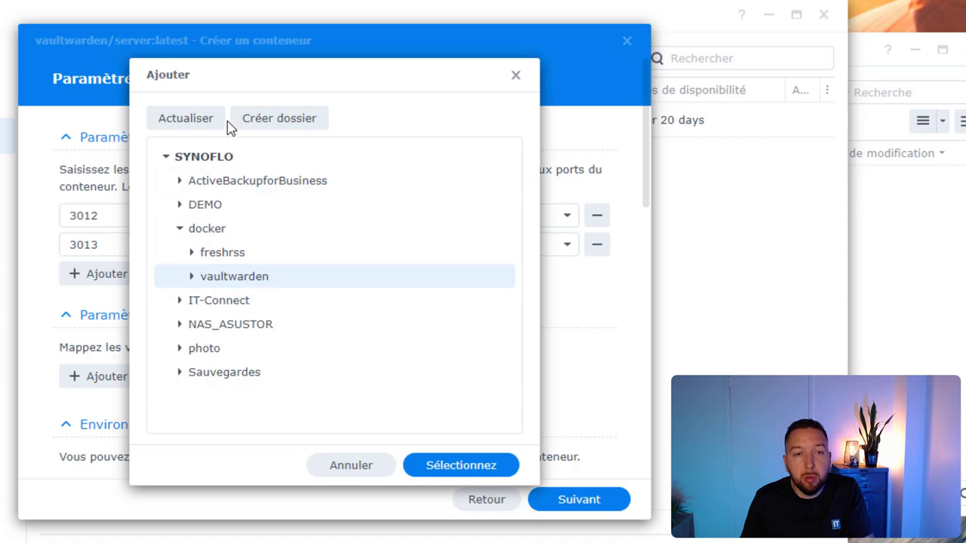
pyautogui.click(471, 466)
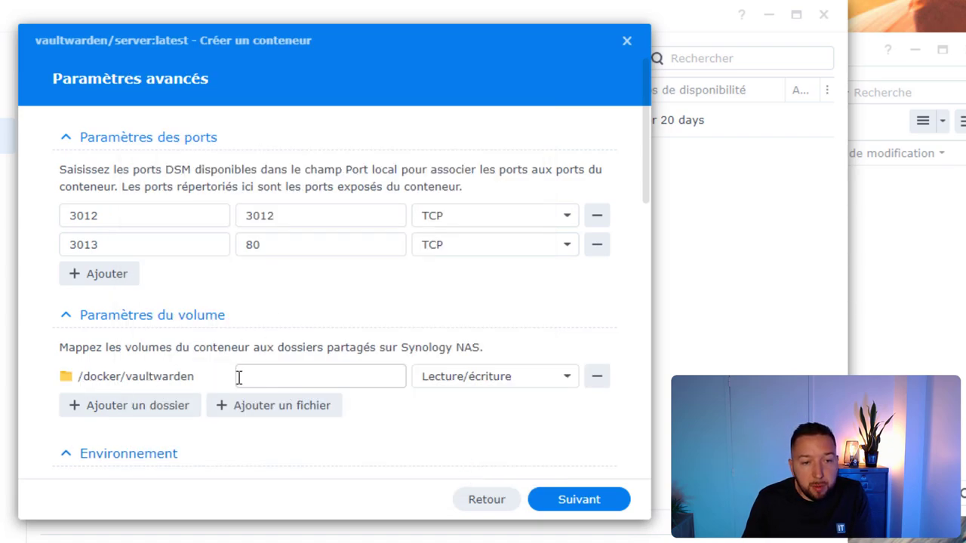
pyautogui.click(295, 369)
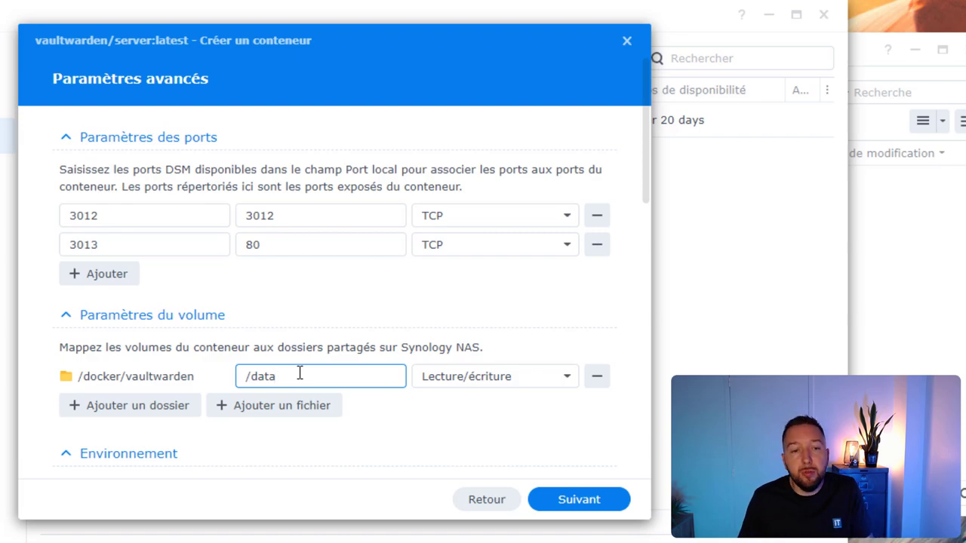
# - Review the remaining container settings and continue to the Résumé page
pyautogui.scroll(-5, 355, 328)
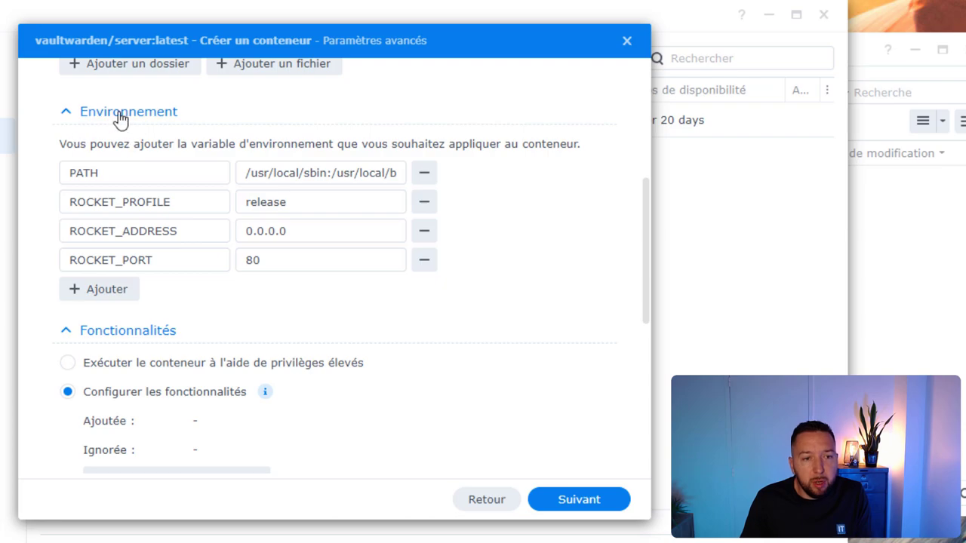
pyautogui.scroll(-3, 297, 264)
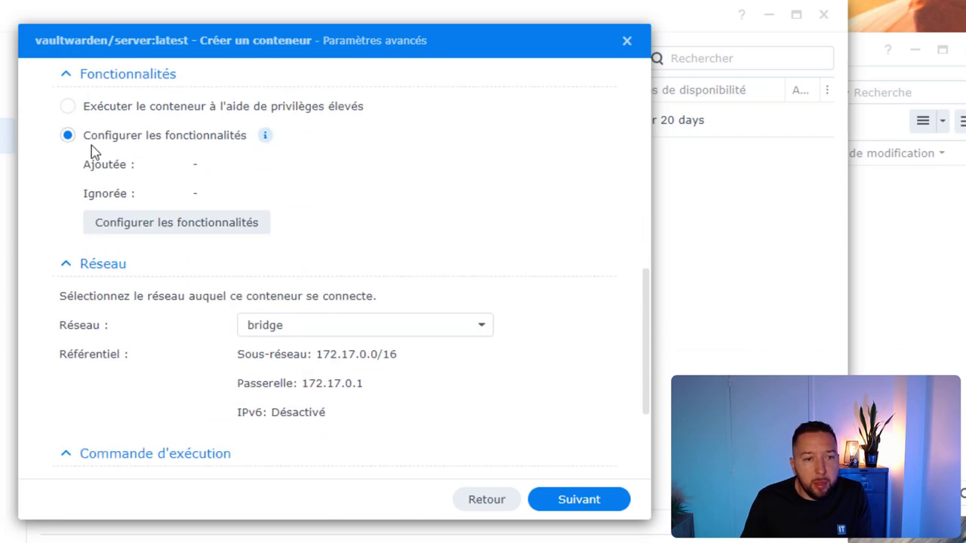
pyautogui.scroll(-2, 425, 280)
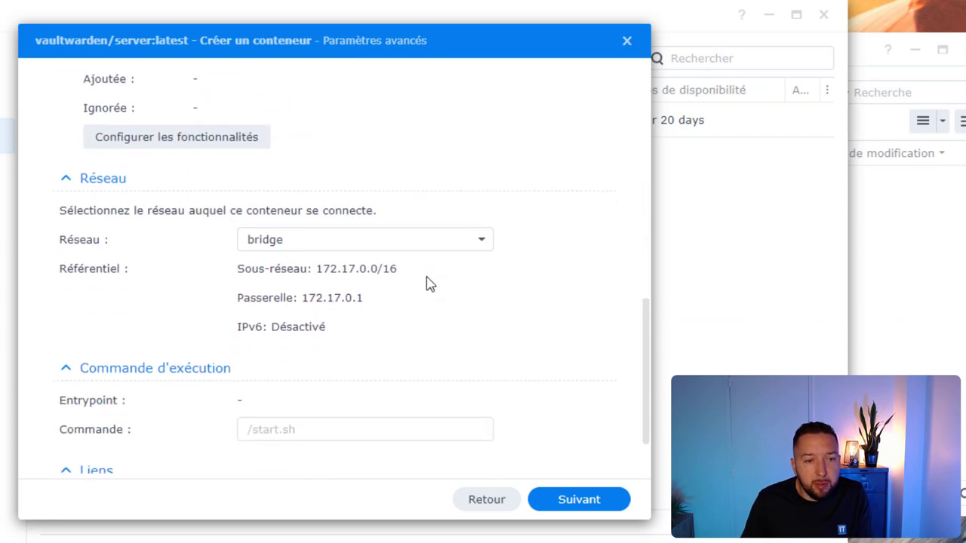
pyautogui.scroll(-2, 426, 272)
pyautogui.click(465, 294)
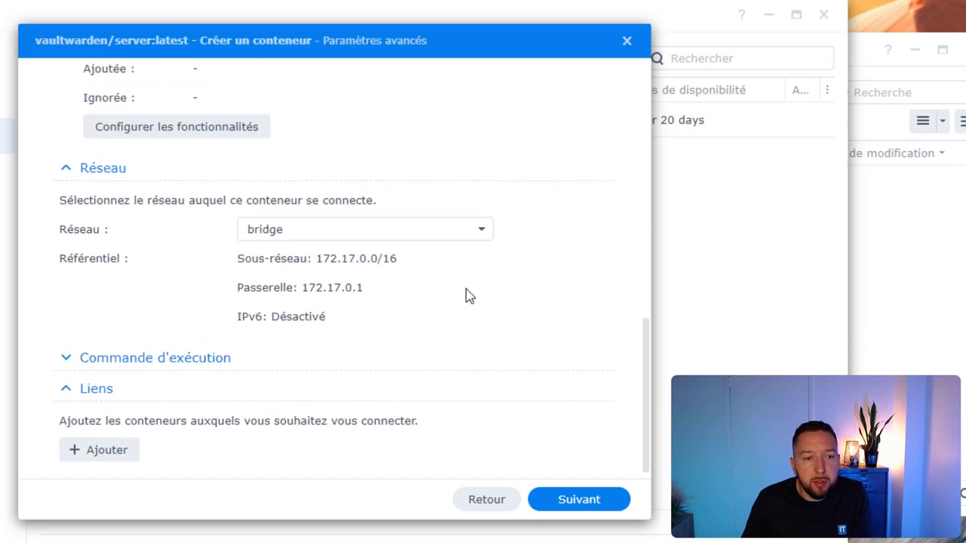
pyautogui.click(560, 516)
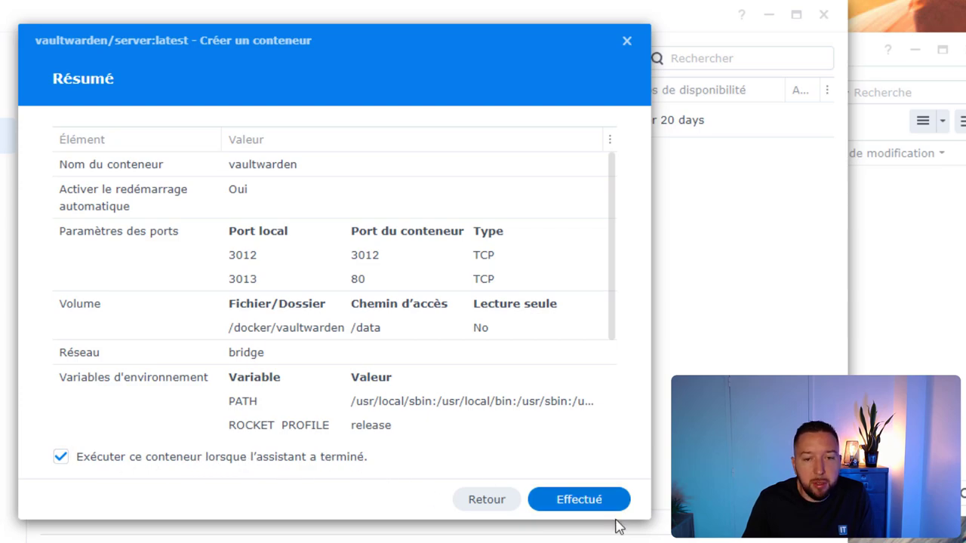
# - Confirm the summary with Effectué to create and start the vaultwarden container
pyautogui.click(586, 506)
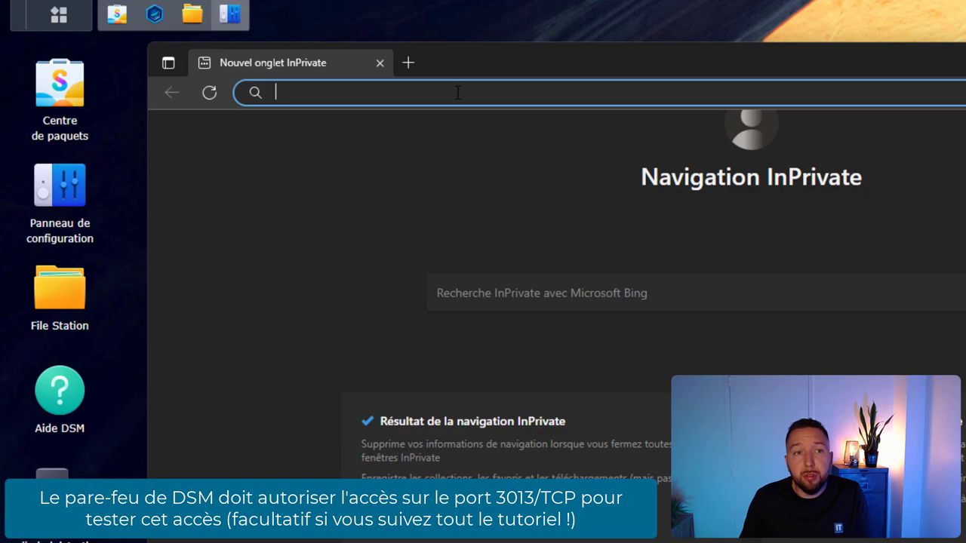
pyautogui.write('http://192.168.1.149:3013/')
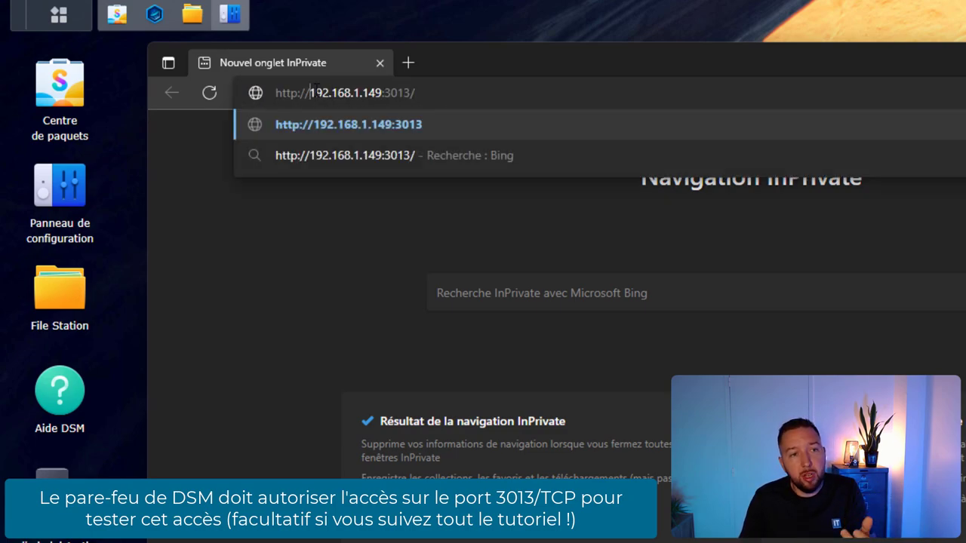
pyautogui.moveTo(311, 92); pyautogui.dragTo(411, 93)
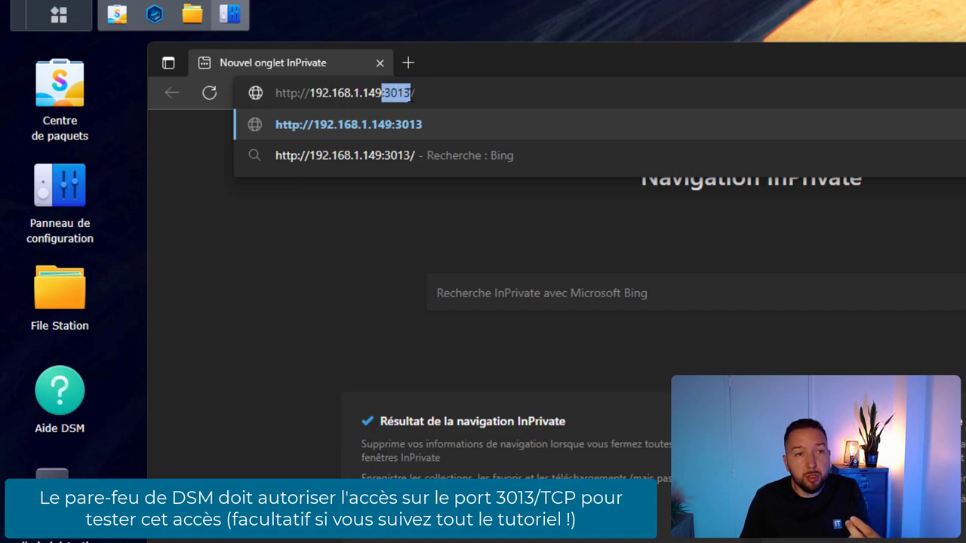
pyautogui.click(424, 92)
pyautogui.press('Return')
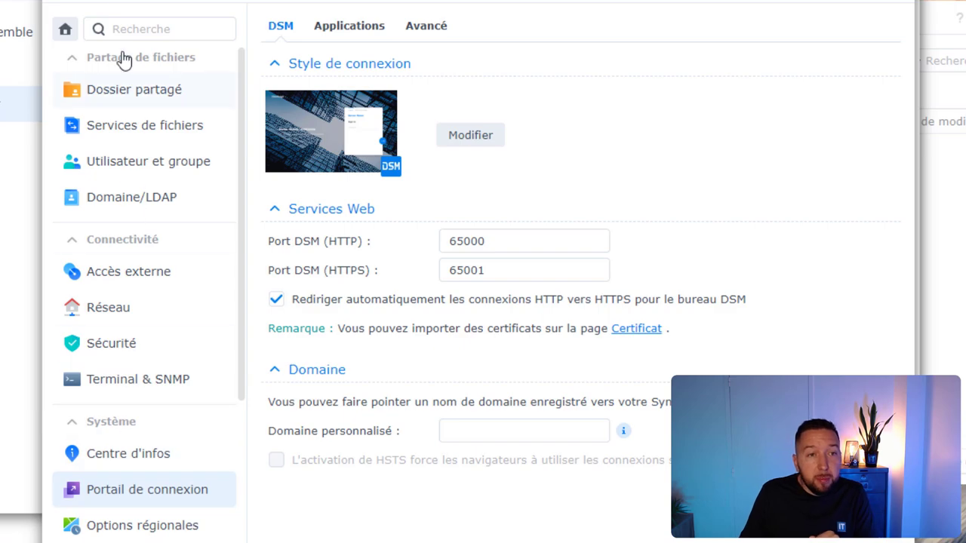
# - Open the vaultwarden rule under Portail de connexion > Avancé > Proxy inversé
pyautogui.click(123, 492)
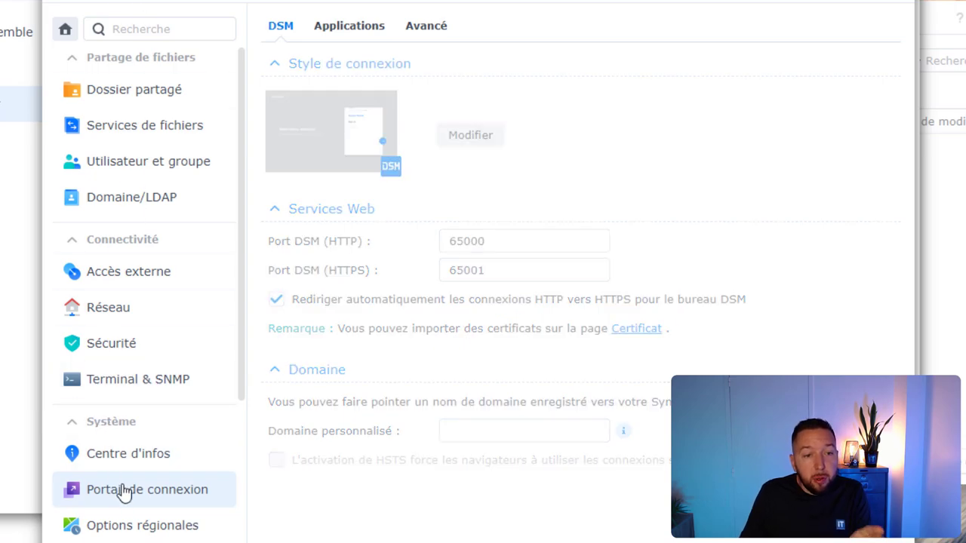
pyautogui.click(440, 27)
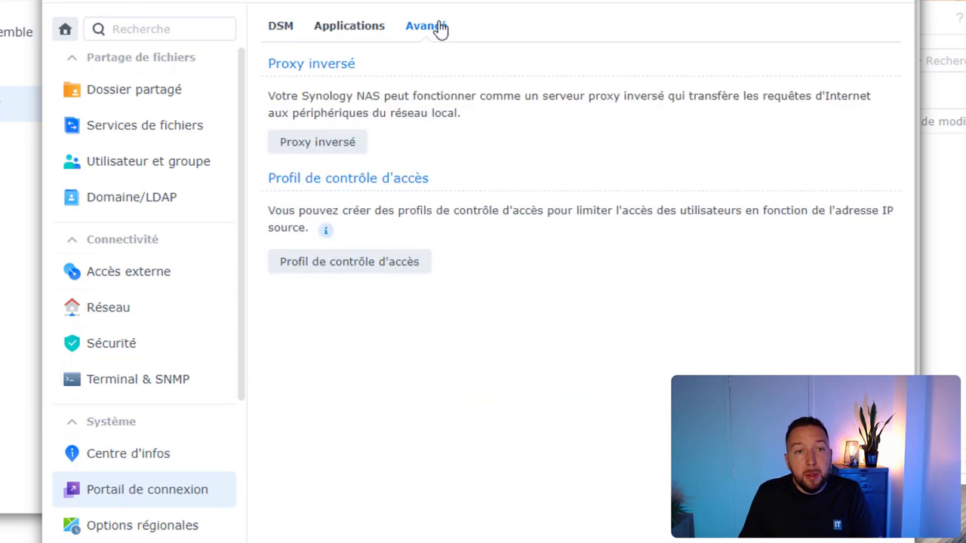
pyautogui.click(316, 149)
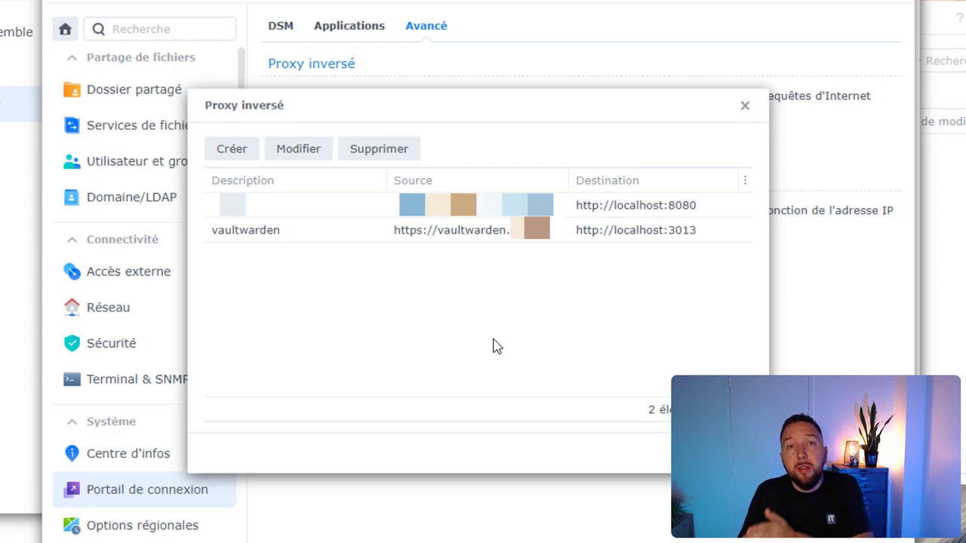
pyautogui.doubleClick(389, 230)
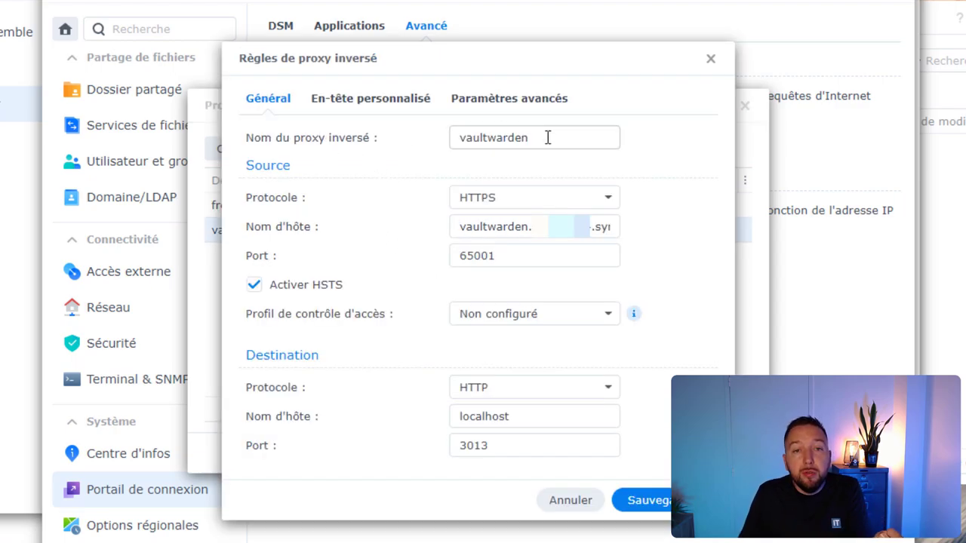
# - Check the vaultwarden rule forwards HTTPS 65001 to localhost:3013 and save it
pyautogui.moveTo(548, 136); pyautogui.dragTo(445, 140)
pyautogui.click(580, 136)
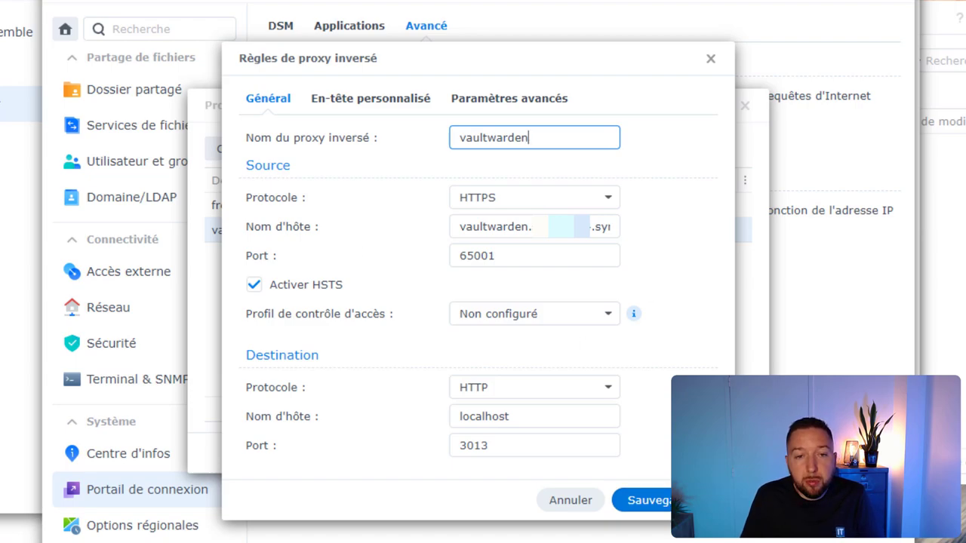
pyautogui.click(645, 501)
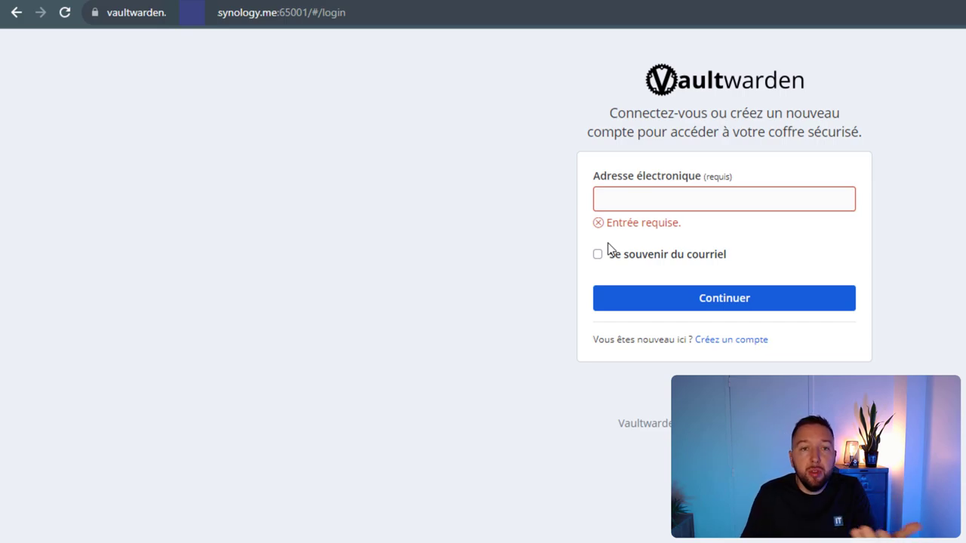
# - Fill in and submit the Vaultwarden account creation form
pyautogui.click(712, 197)
pyautogui.click(941, 224)
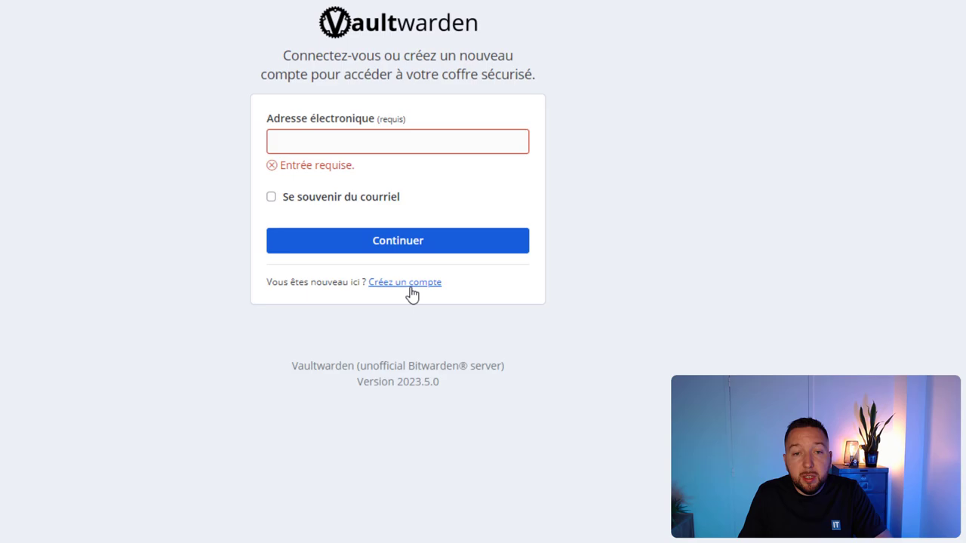
pyautogui.click(731, 340)
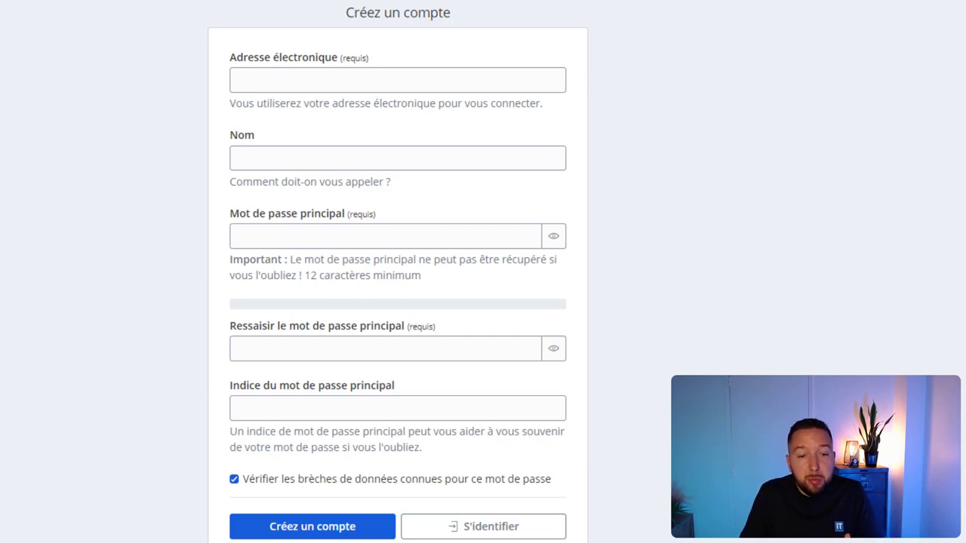
pyautogui.click(276, 528)
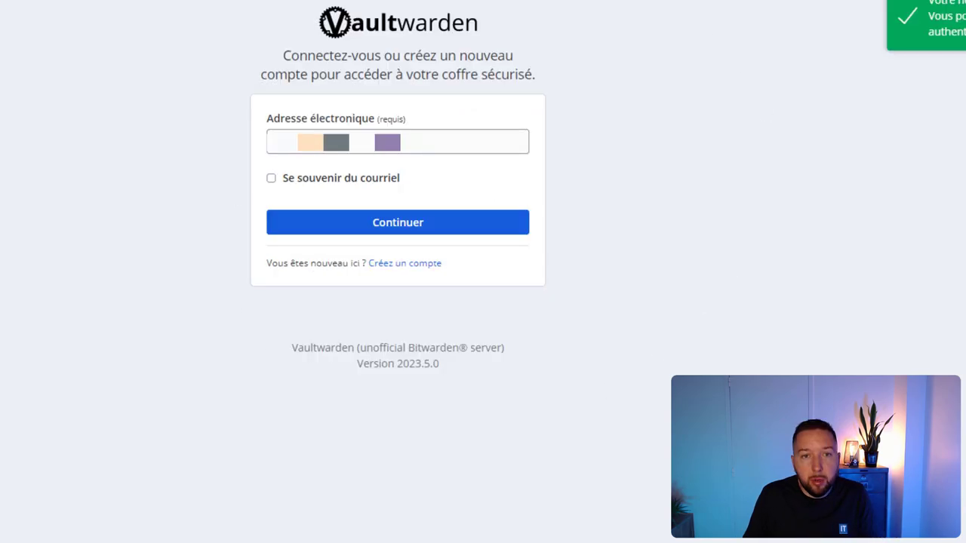
# - Log in with the new account's email and master password
pyautogui.click(403, 229)
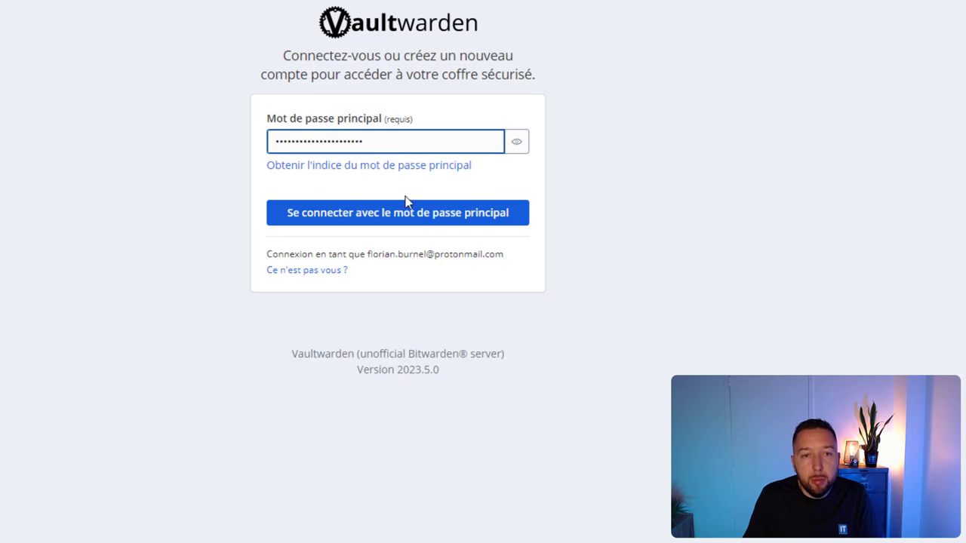
pyautogui.click(406, 217)
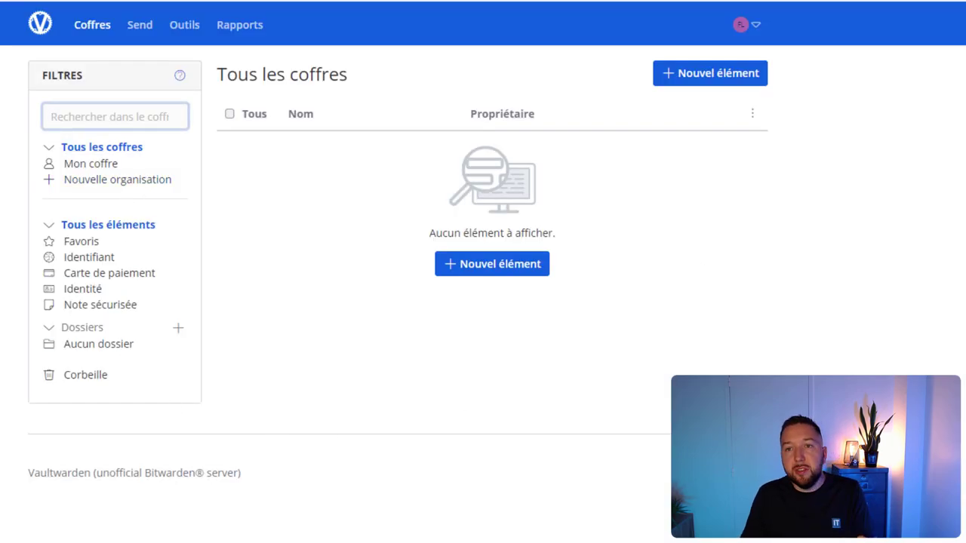
pyautogui.scroll(-1, 483, 272)
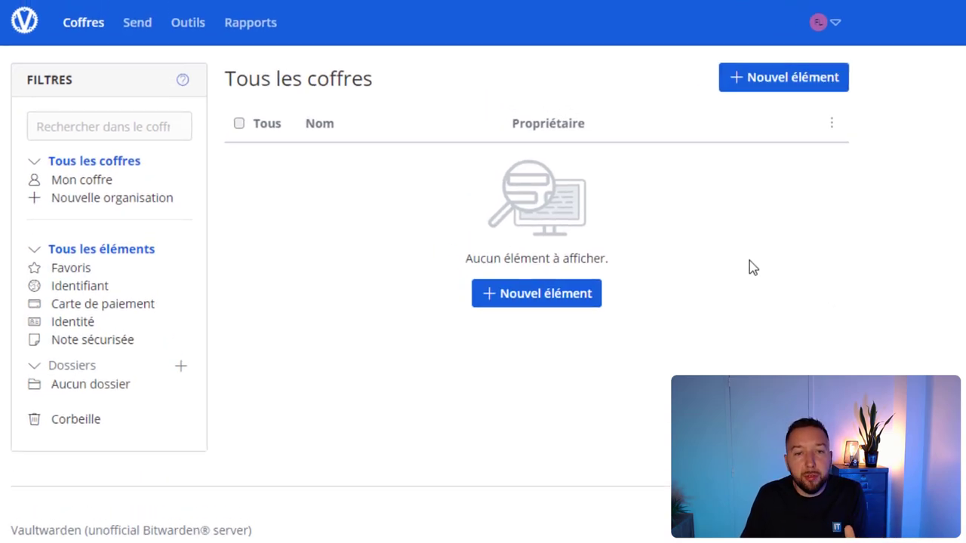
# - Save a new login item named demo with username test and a password
pyautogui.click(553, 299)
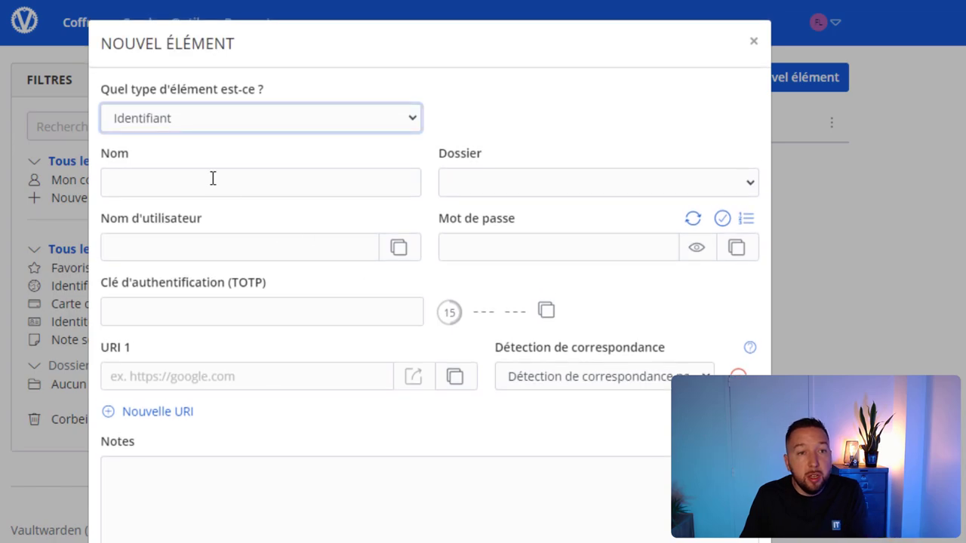
pyautogui.click(192, 174)
pyautogui.write('e')
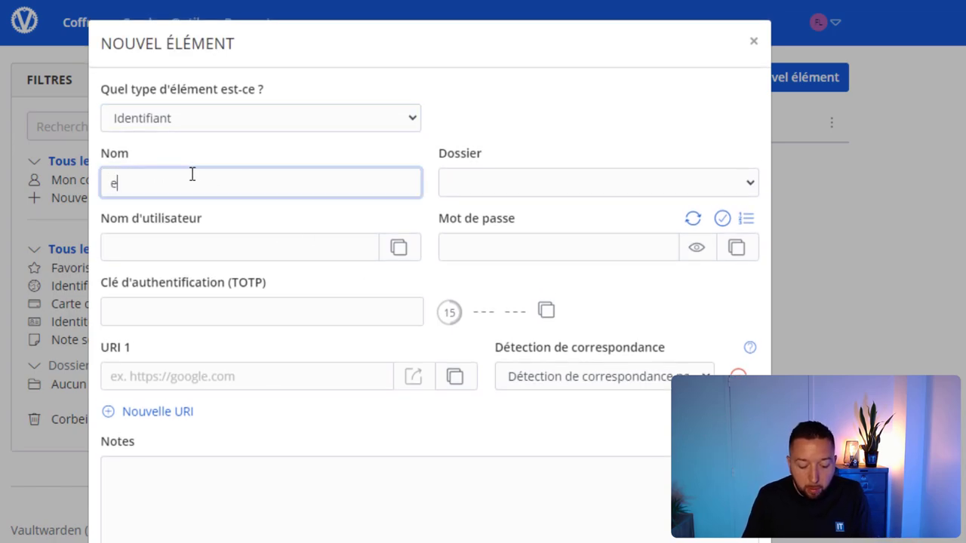
pyautogui.press('BackSpace')
pyautogui.write('des')
pyautogui.press('BackSpace')
pyautogui.write('mo')
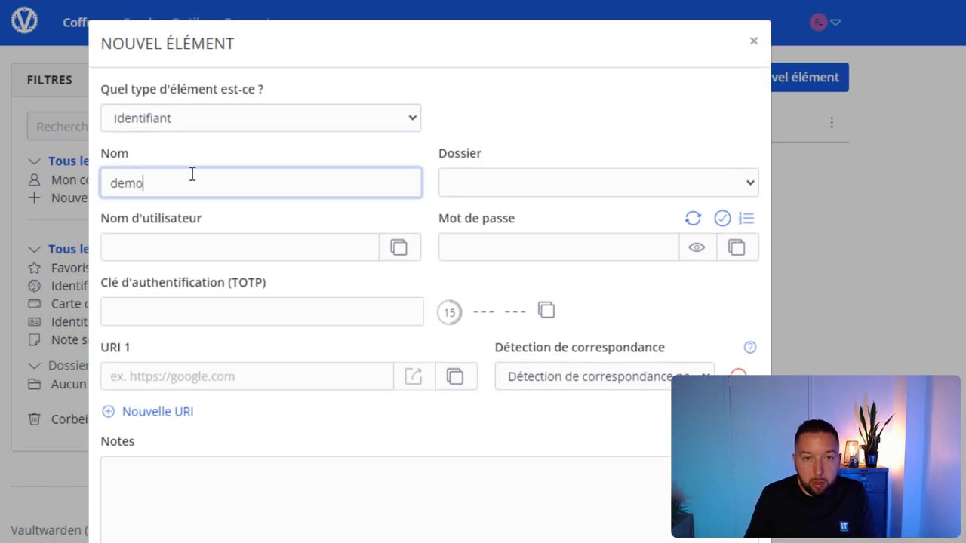
pyautogui.click(224, 246)
pyautogui.write('test')
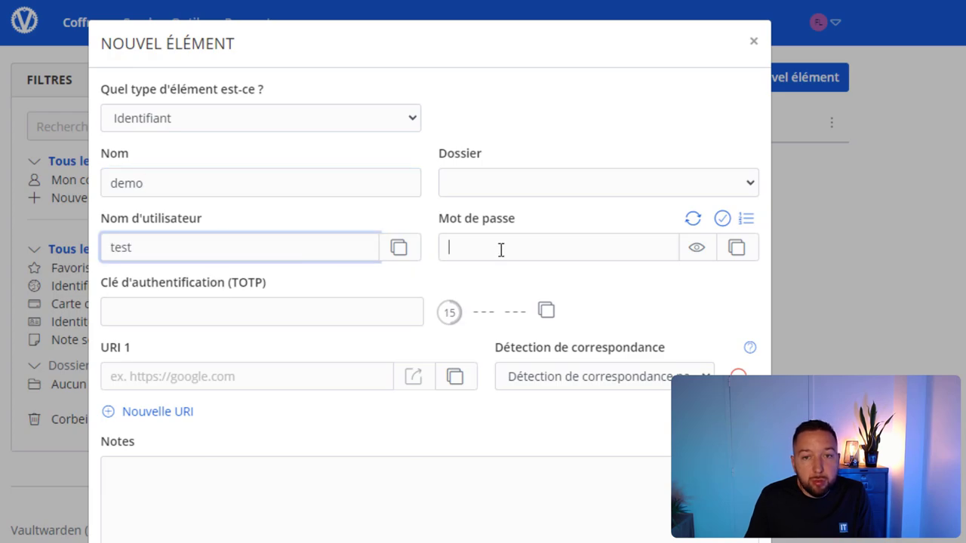
pyautogui.click(501, 247)
pyautogui.write('test')
pyautogui.press('Return')
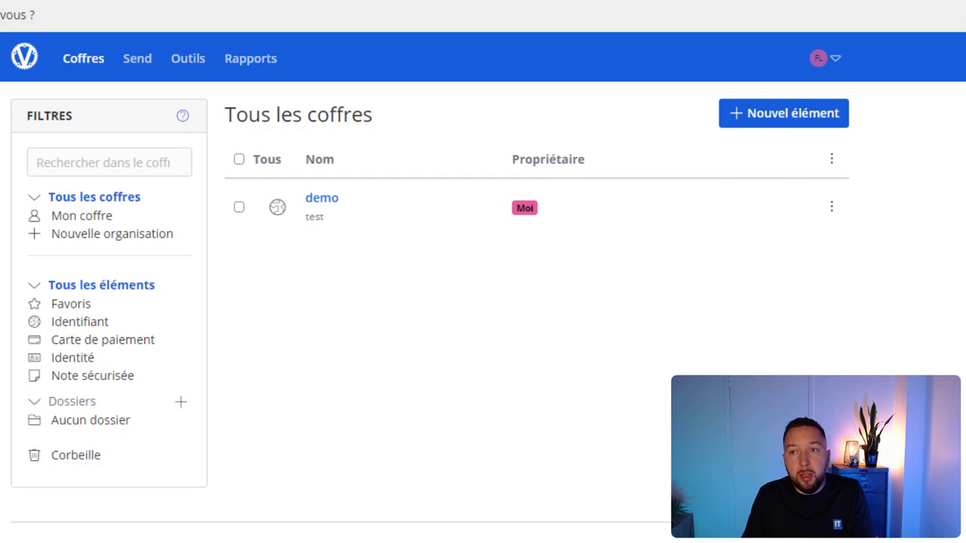
pyautogui.scroll(-1, 717, 241)
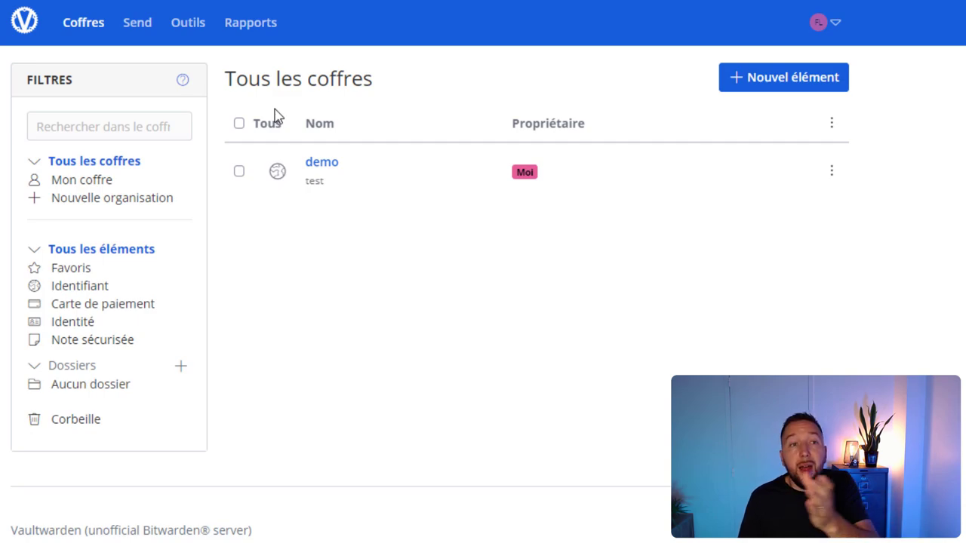
pyautogui.click(182, 30)
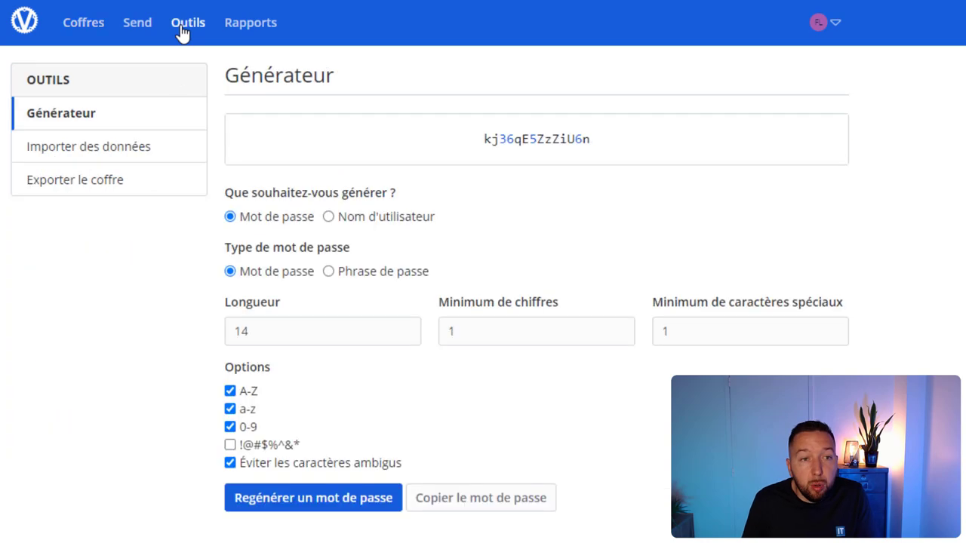
pyautogui.click(78, 149)
pyautogui.click(420, 143)
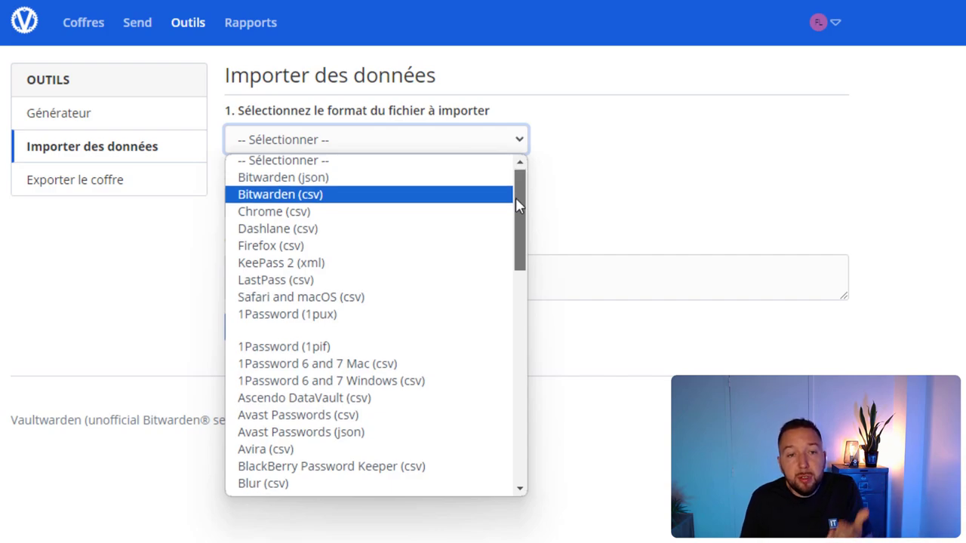
pyautogui.moveTo(515, 197); pyautogui.dragTo(540, 176)
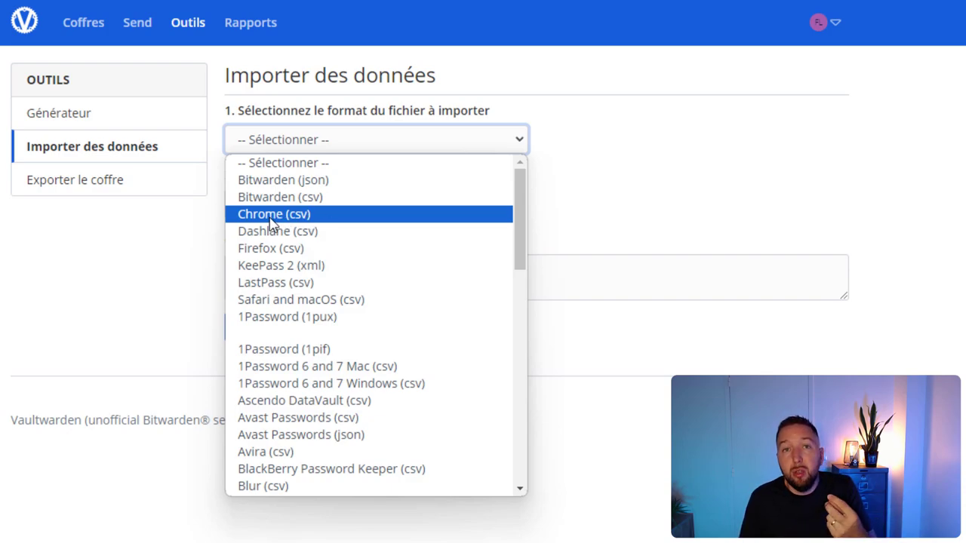
pyautogui.click(121, 296)
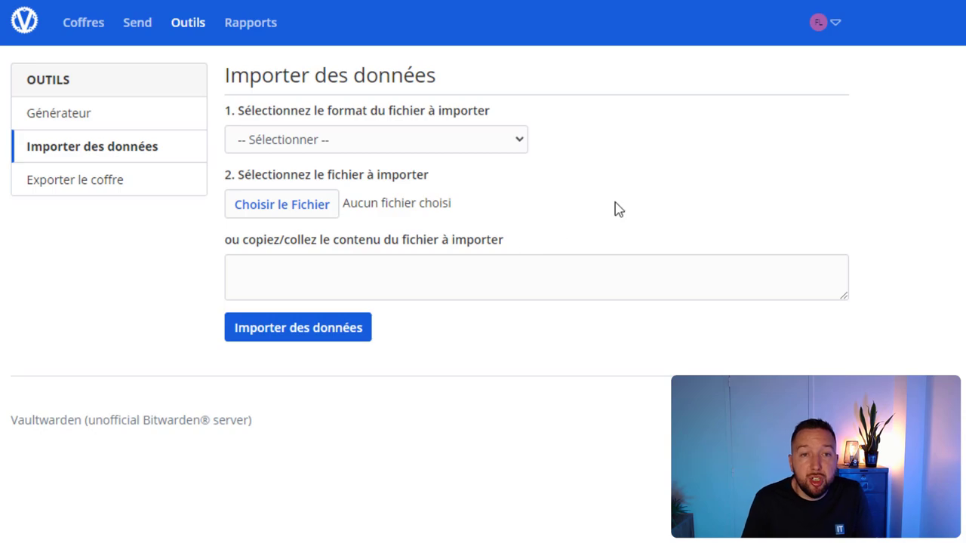
pyautogui.click(91, 25)
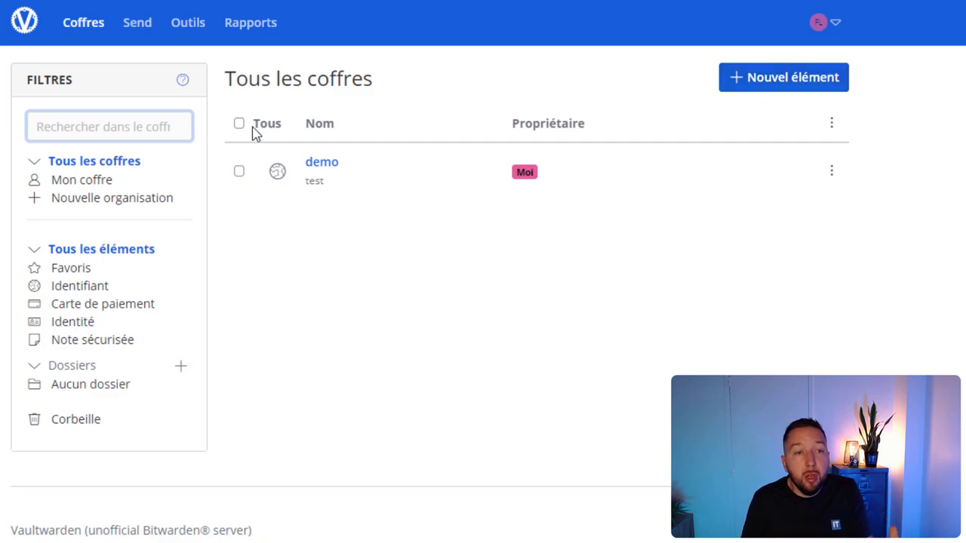
# - View the new-organisation page, then start a Send and abandon it at the deletion-date list
pyautogui.click(64, 202)
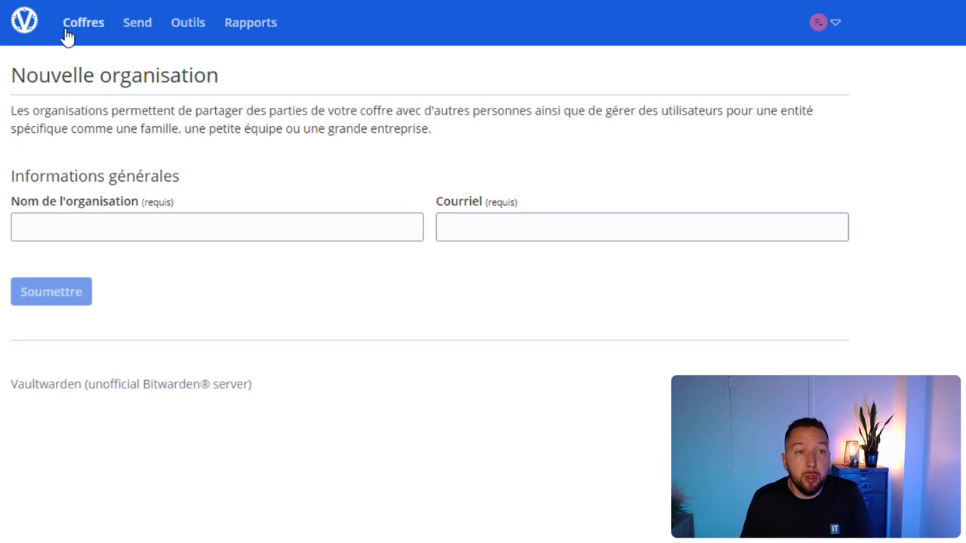
pyautogui.click(141, 26)
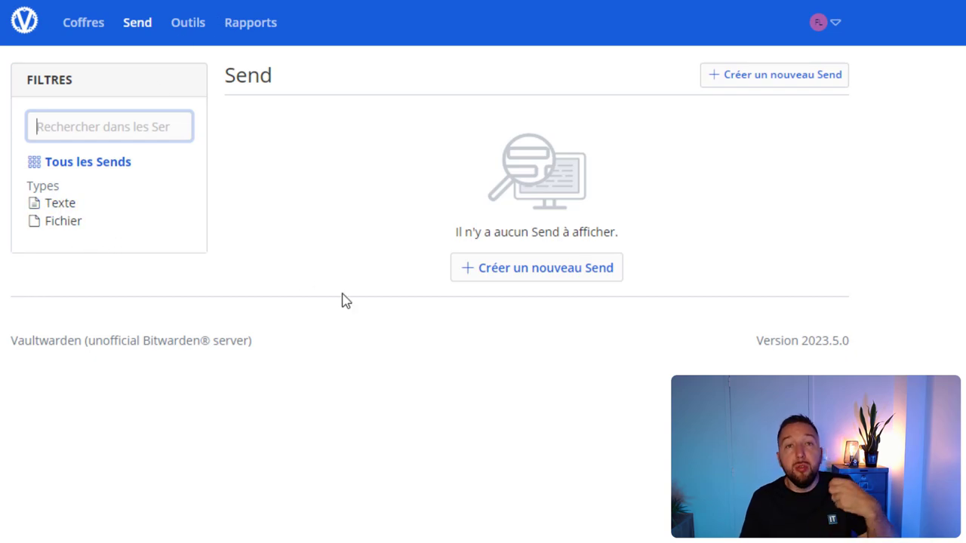
pyautogui.click(513, 273)
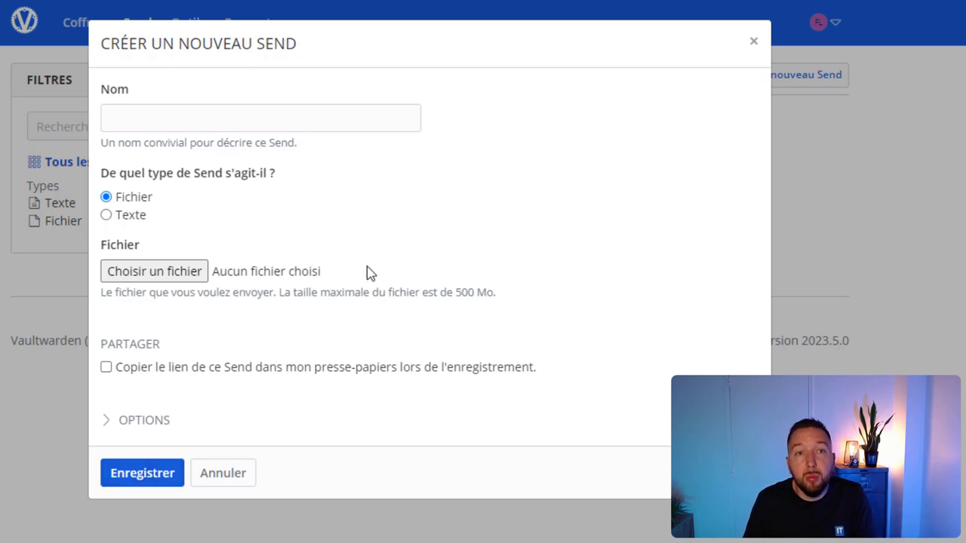
pyautogui.click(148, 422)
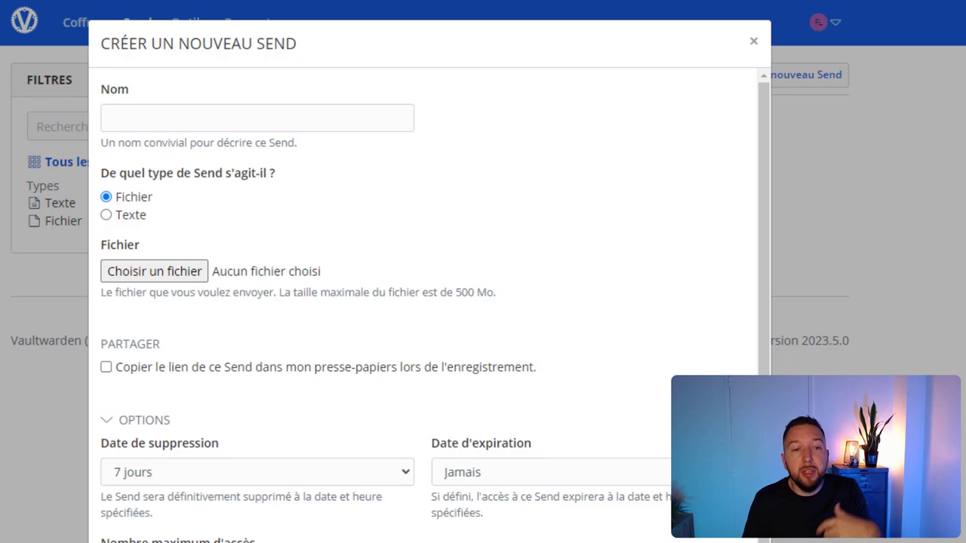
pyautogui.click(183, 475)
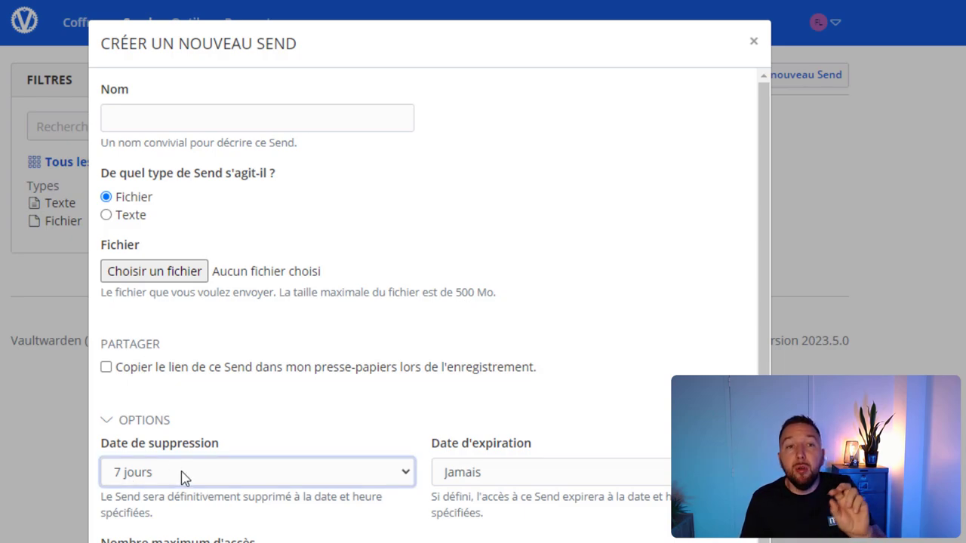
pyautogui.click(163, 481)
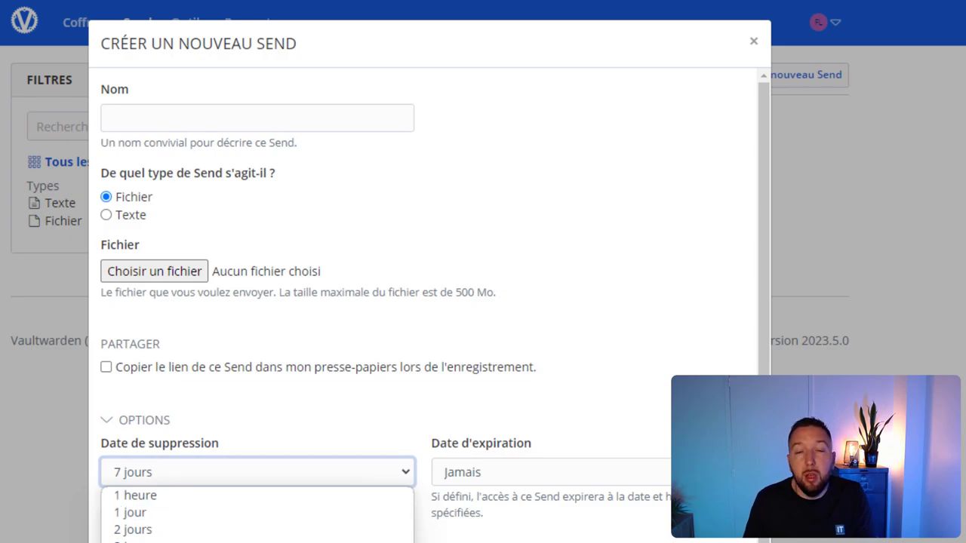
pyautogui.press('Escape')
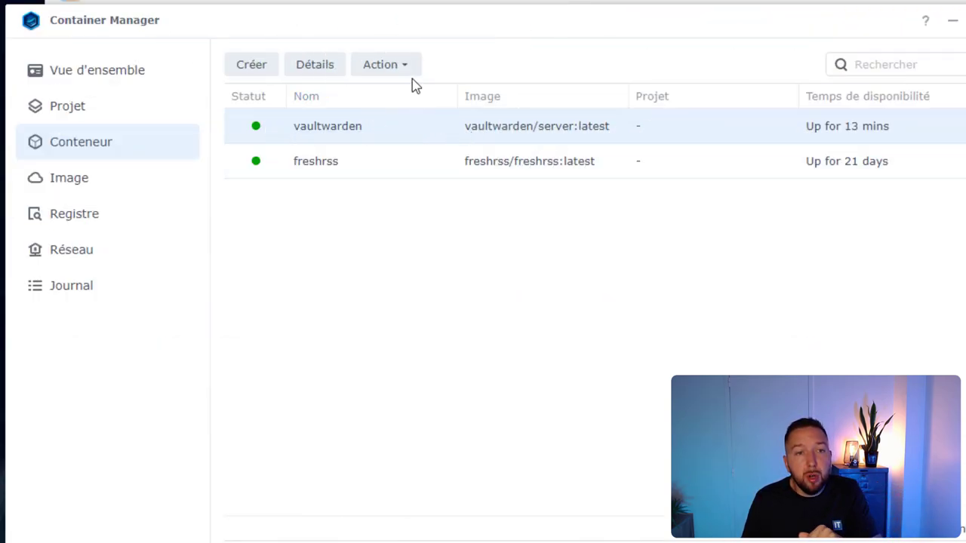
# - Stop vaultwarden and open its Paramètres, scrolled to the Environnement variables (/data, ROCKET_PORT 80)
pyautogui.click(404, 68)
pyautogui.click(404, 124)
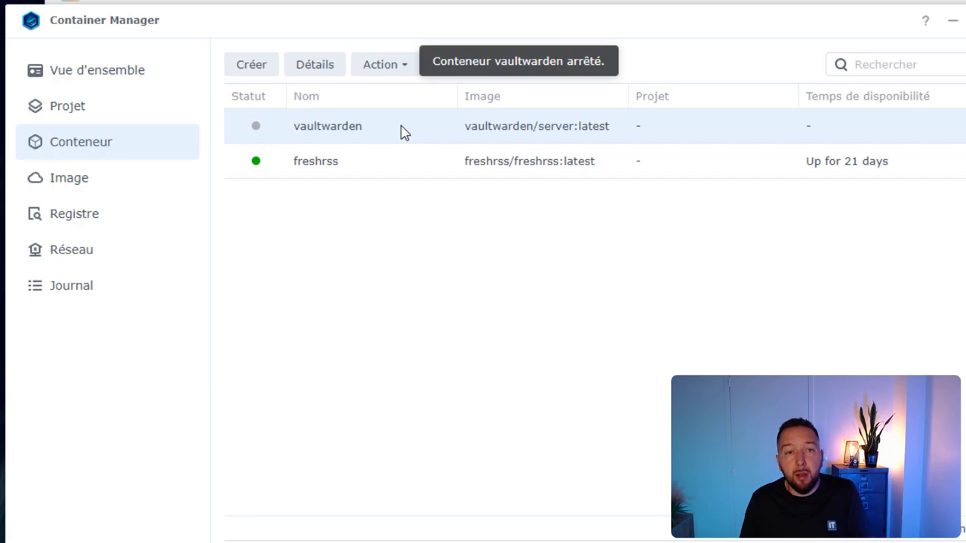
pyautogui.click(403, 67)
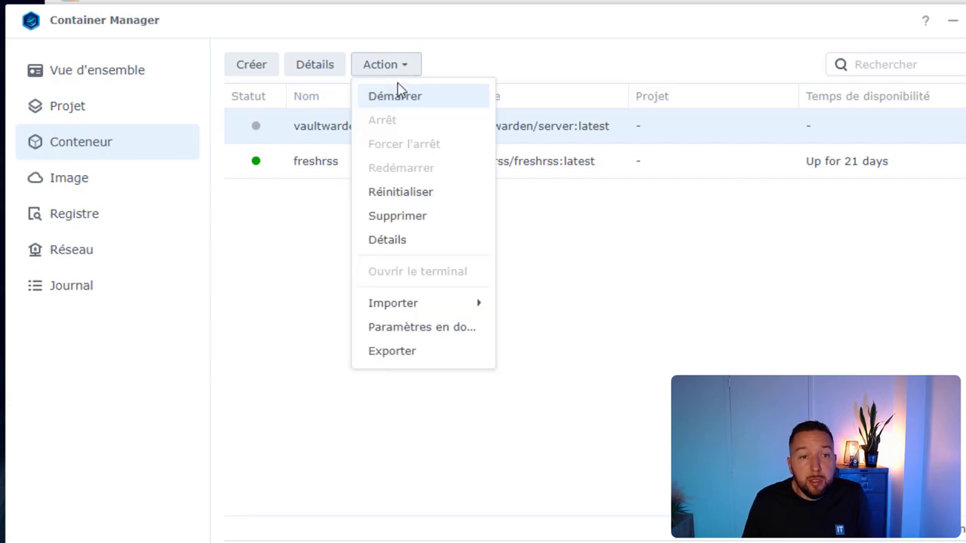
pyautogui.click(392, 241)
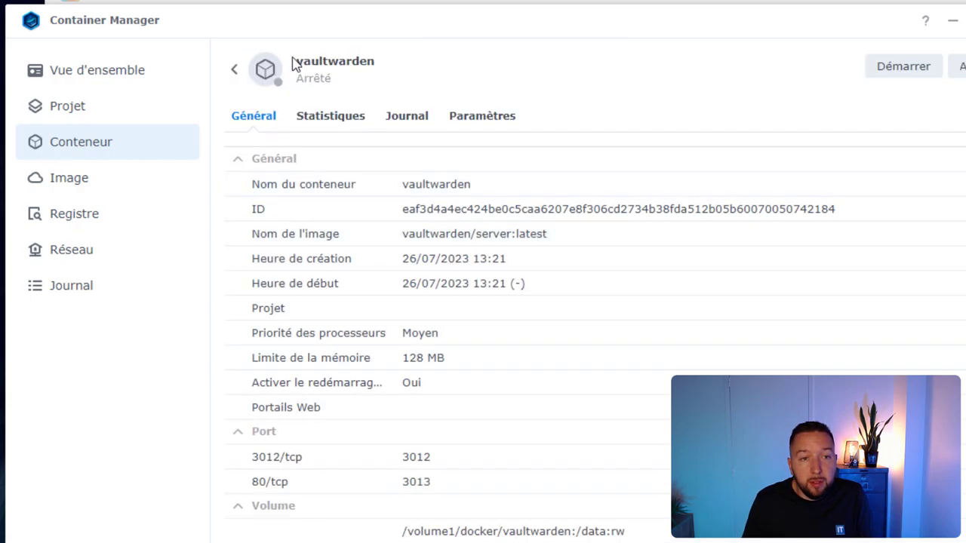
pyautogui.click(470, 122)
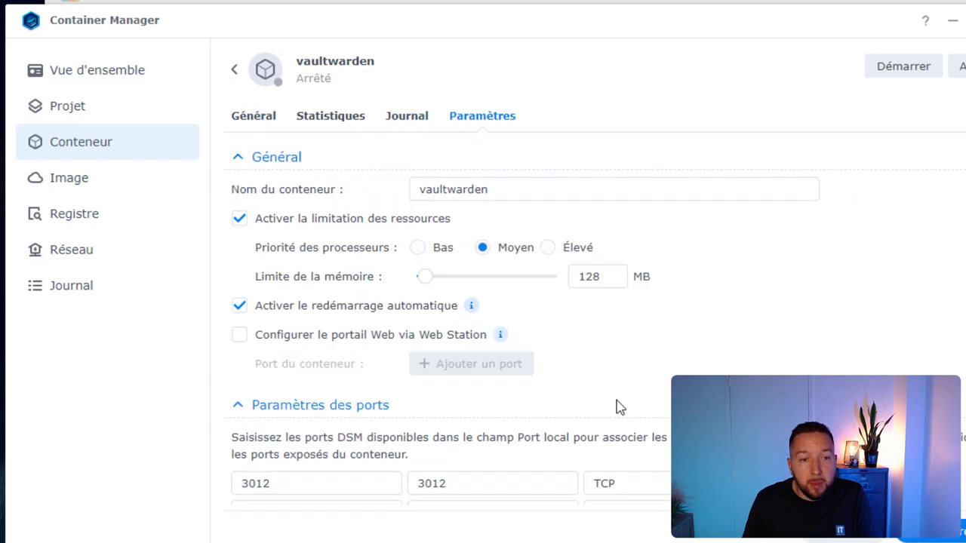
pyautogui.scroll(-6, 614, 405)
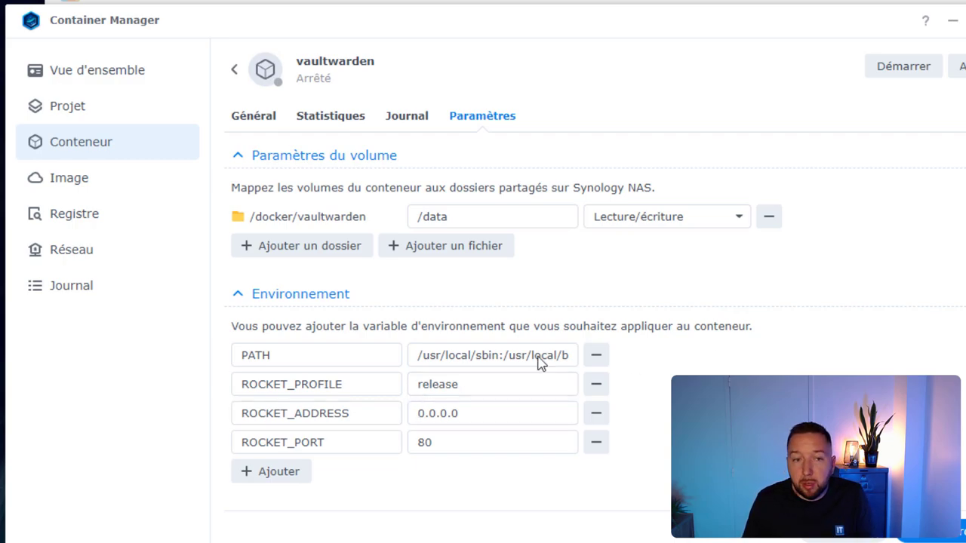
# - Add a vaultwarden environment variable SIGNUPS_ALLOWED with the value false
pyautogui.click(273, 476)
pyautogui.write('SIGNUPS_ALLOWED')
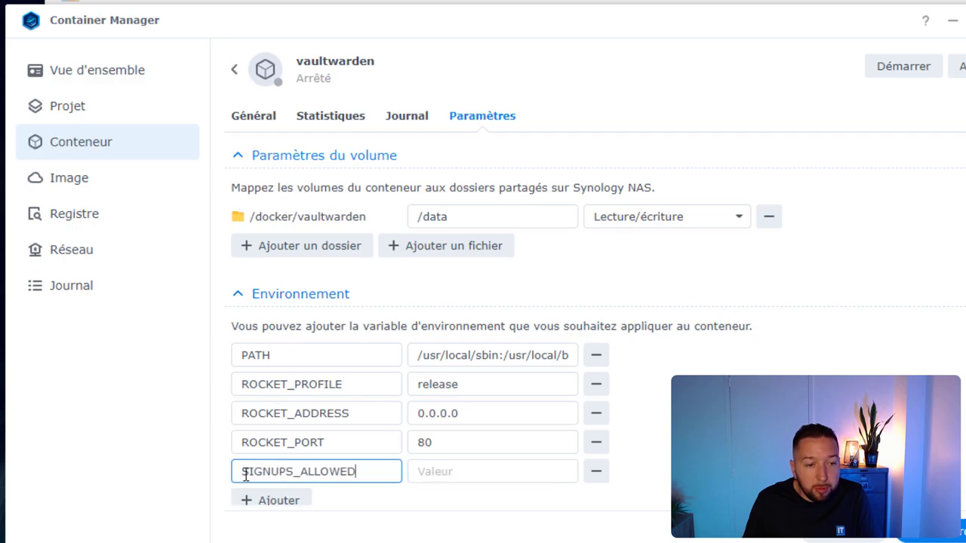
pyautogui.click(464, 470)
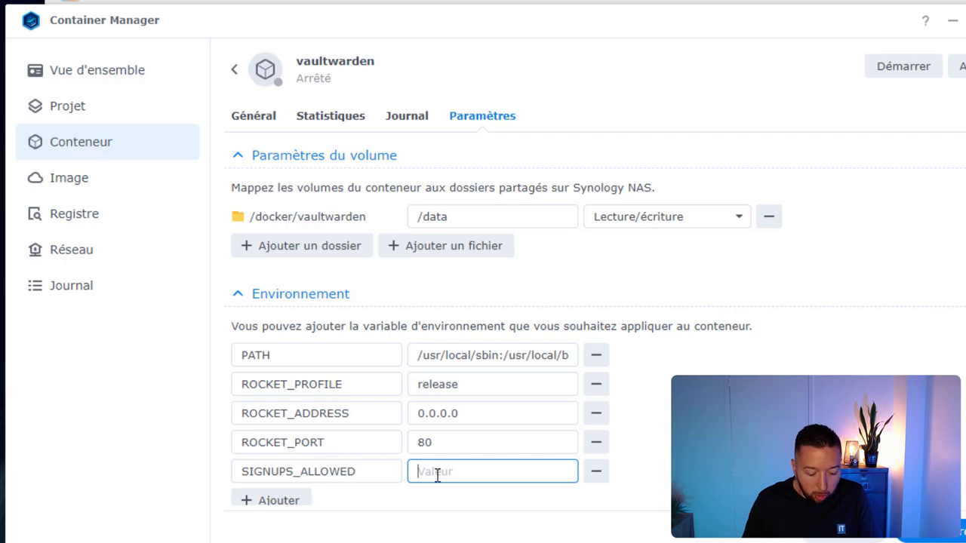
pyautogui.write('false')
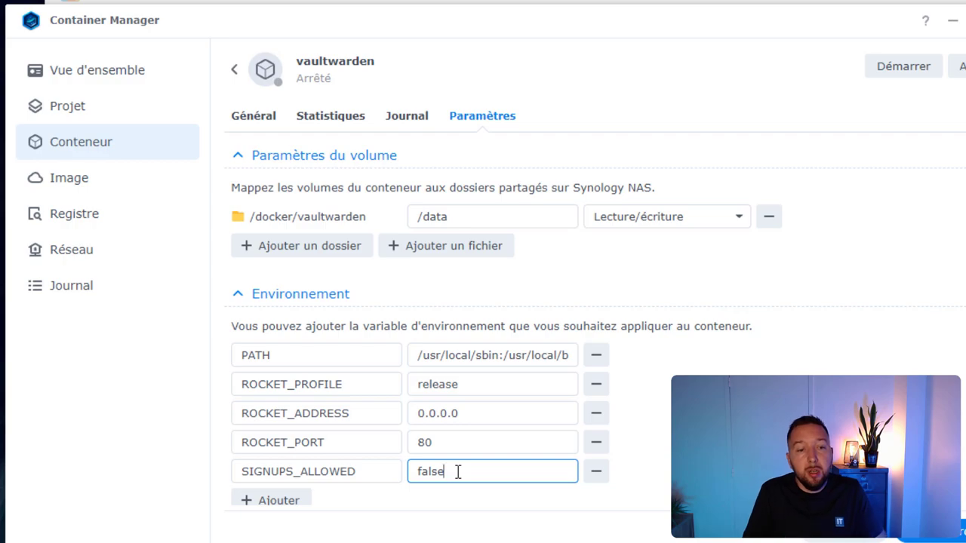
pyautogui.moveTo(461, 472); pyautogui.dragTo(404, 486)
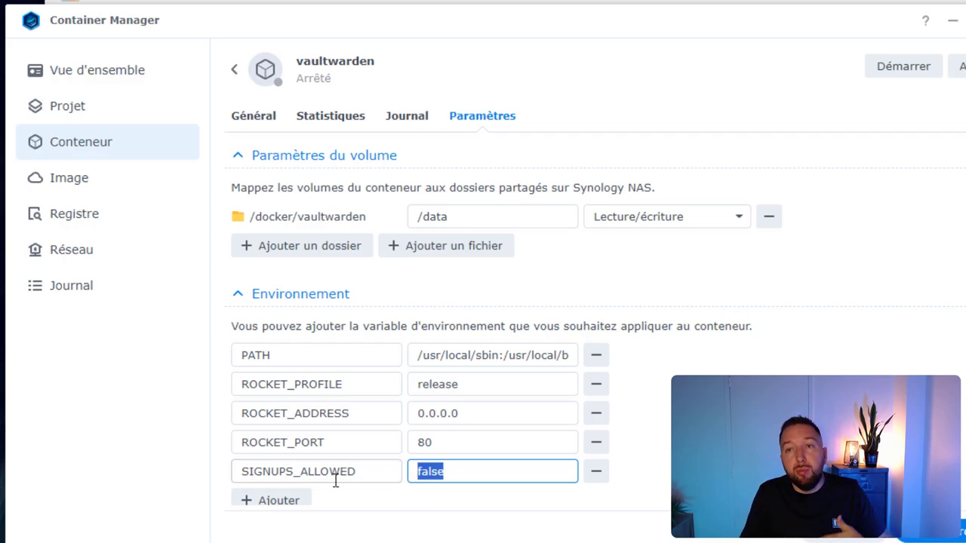
pyautogui.scroll(-2, 528, 465)
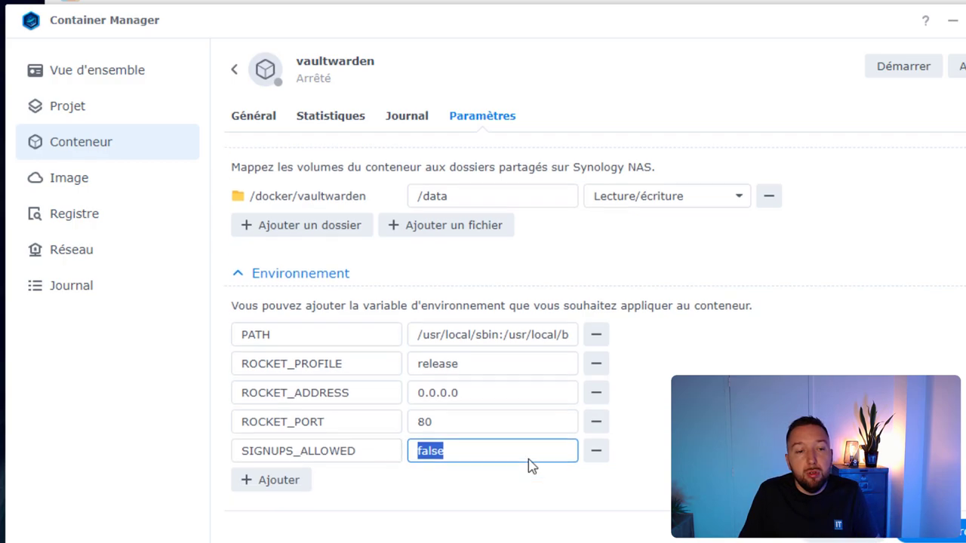
# - Add a DOMAIN environment variable holding the vault's web address
pyautogui.click(526, 423)
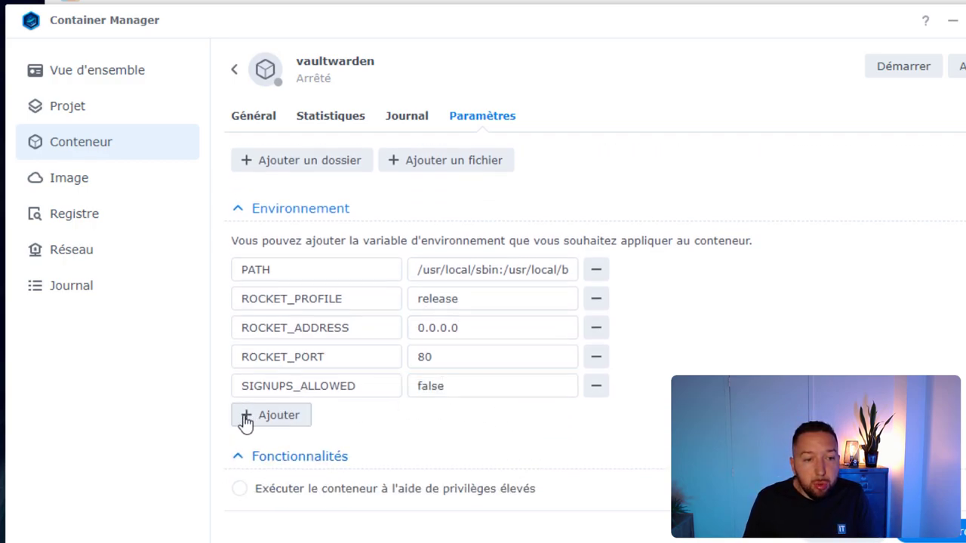
pyautogui.click(276, 415)
pyautogui.click(275, 416)
pyautogui.write('DOMAIN')
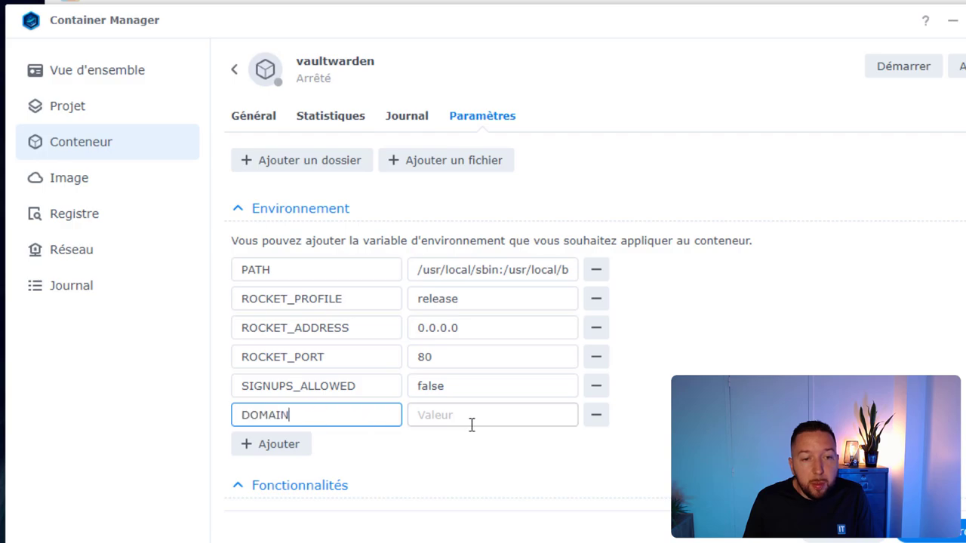
pyautogui.click(475, 414)
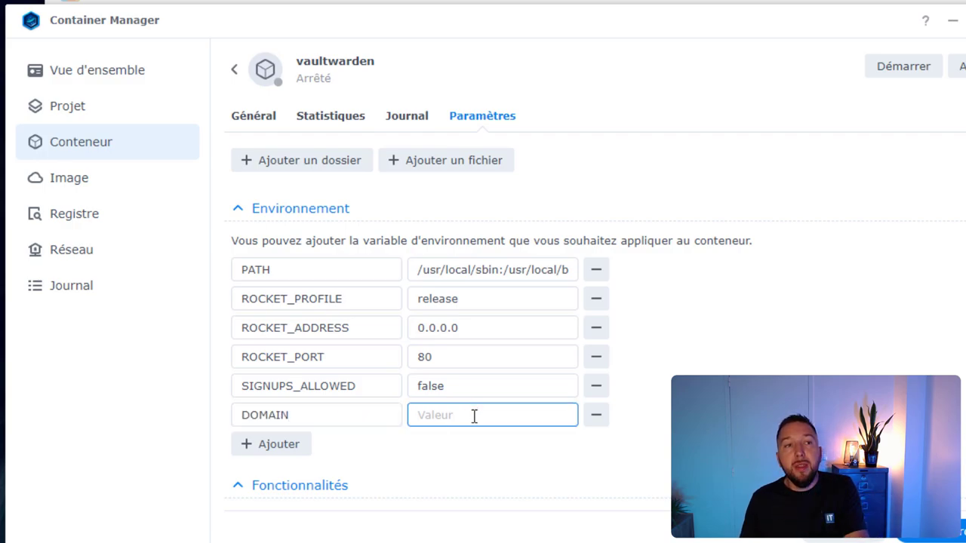
pyautogui.hotkey('ctrl', 'v')
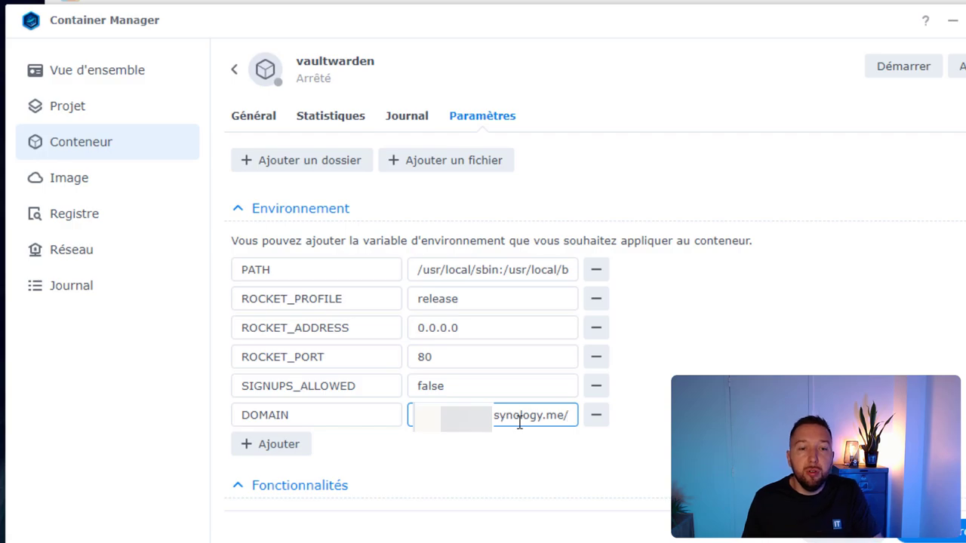
# - Save vaultwarden's updated settings and return to the container list
pyautogui.click(951, 538)
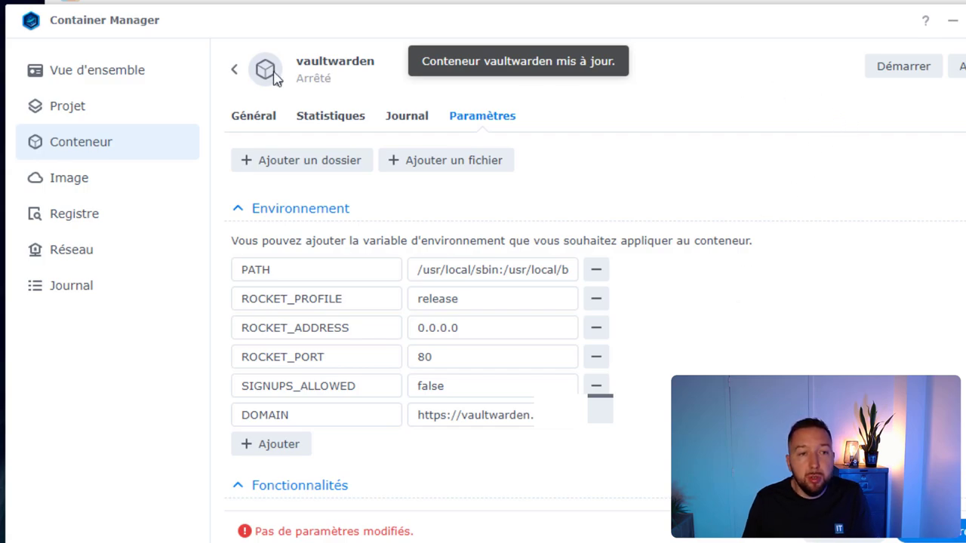
pyautogui.click(234, 69)
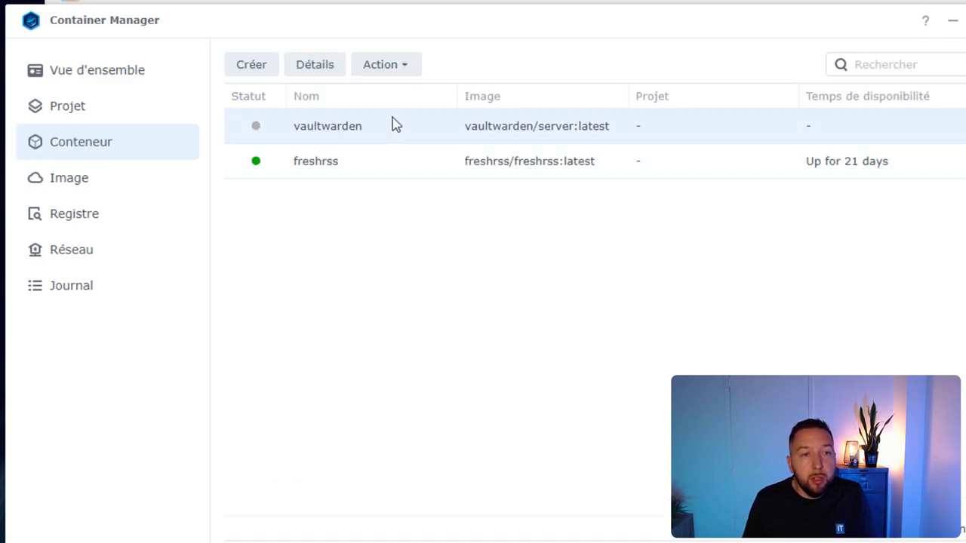
pyautogui.click(381, 64)
# - Restart vaultwarden, then open the vault's account settings on the Sécurité master-password page
pyautogui.click(393, 96)
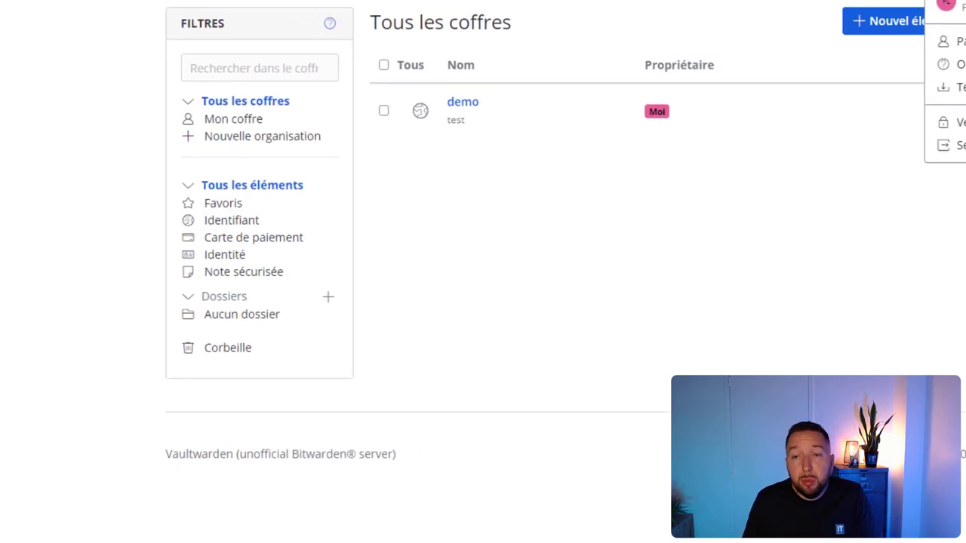
pyautogui.click(885, 90)
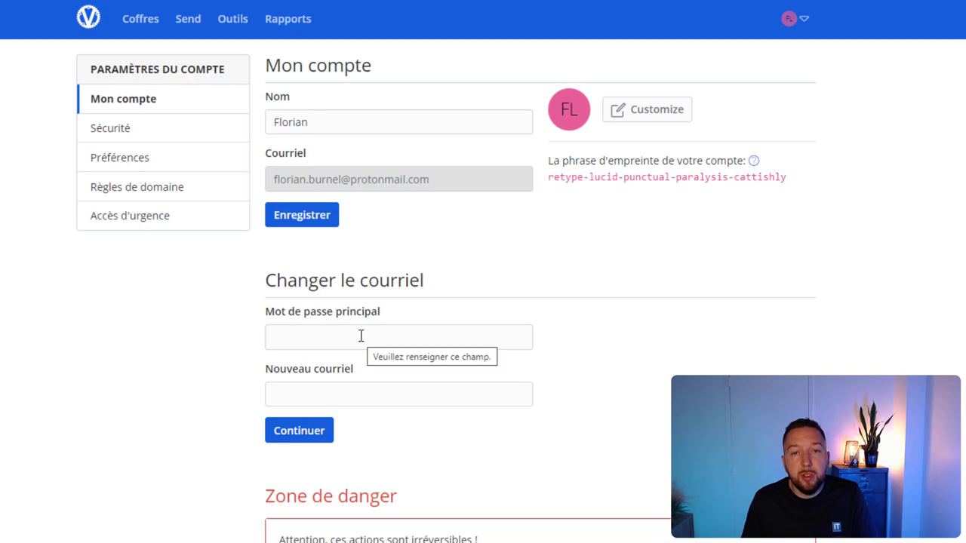
pyautogui.click(179, 132)
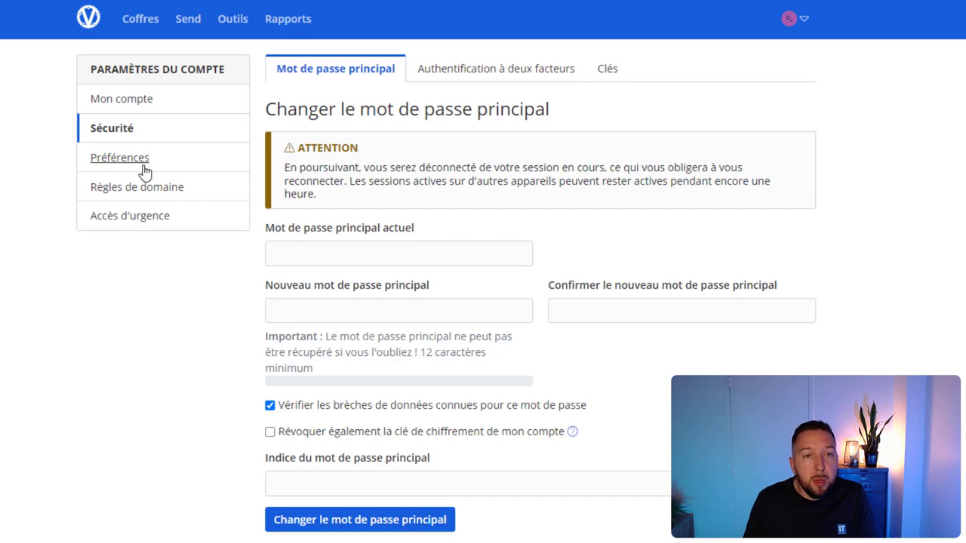
# - Look over the two-factor authentication providers, including the YubiKey description
pyautogui.click(492, 74)
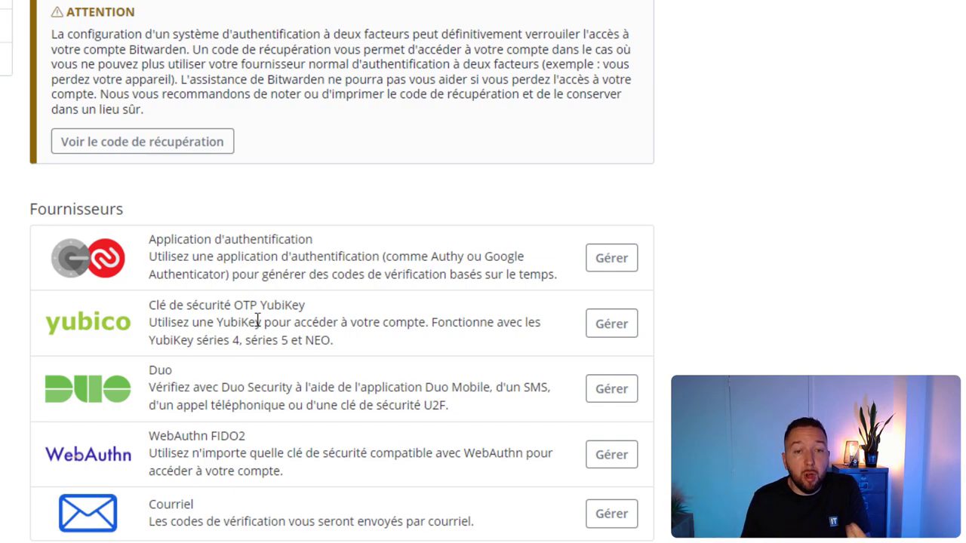
pyautogui.moveTo(219, 307); pyautogui.dragTo(334, 315)
pyautogui.click(334, 315)
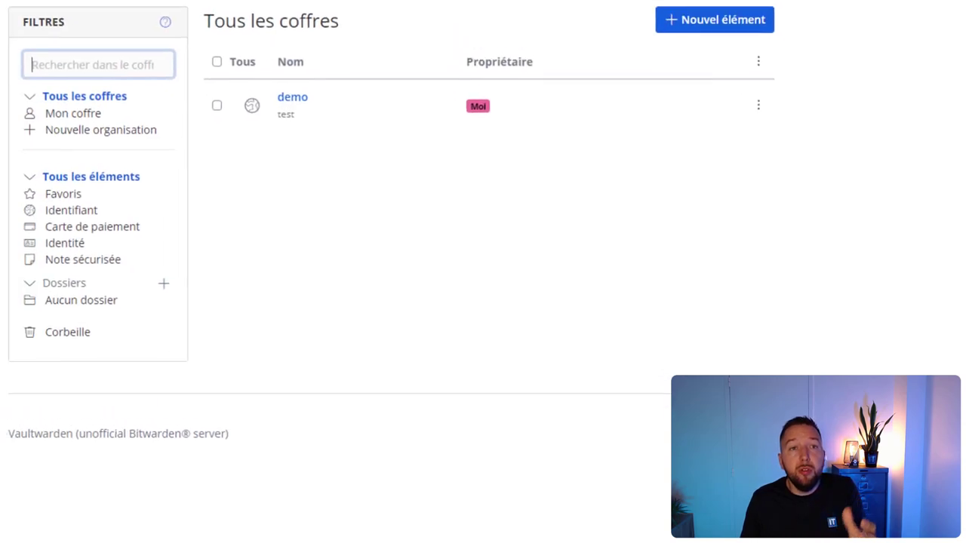
# - Browse the Rapports security reports page
pyautogui.click(288, 20)
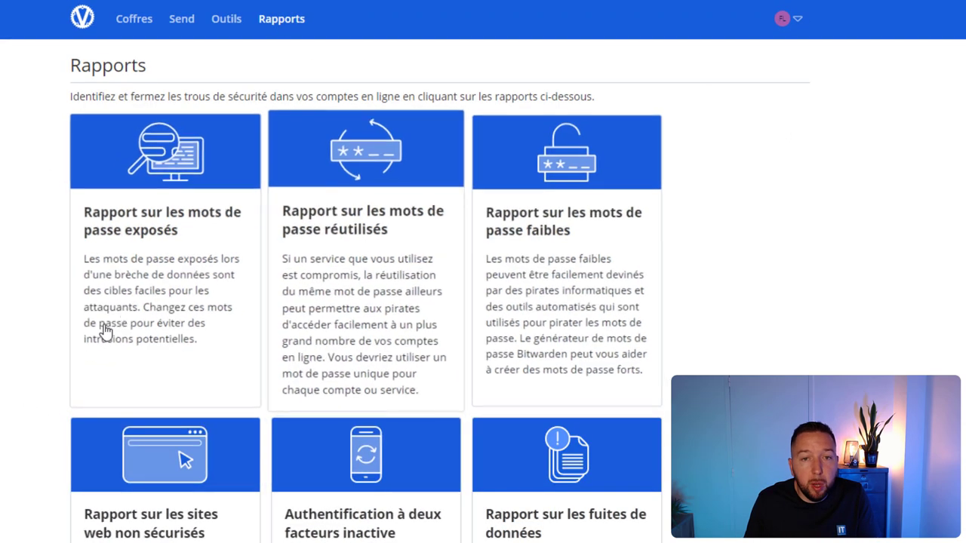
pyautogui.scroll(-3, 274, 448)
pyautogui.scroll(3, 274, 448)
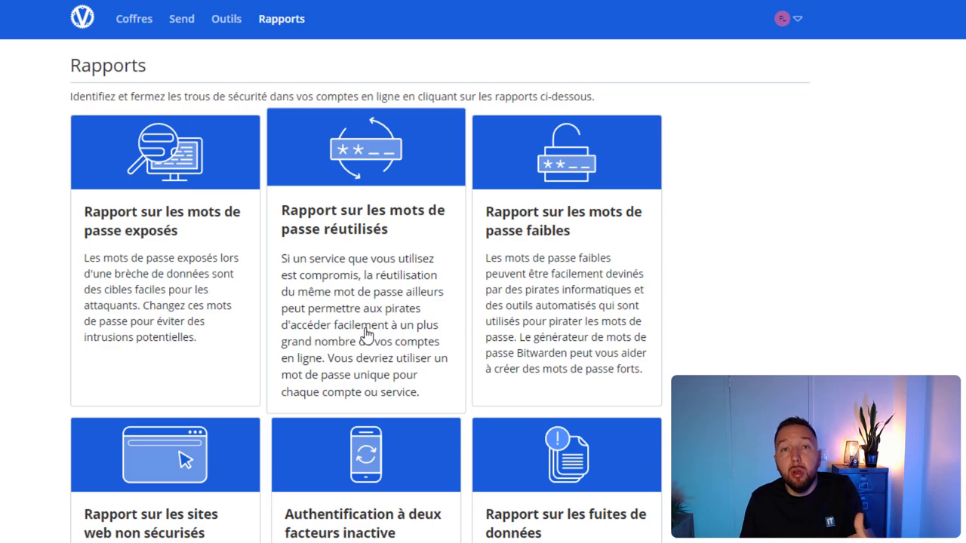
# - Generate a 7-word hyphenated passphrase in the Outils password generator
pyautogui.click(226, 22)
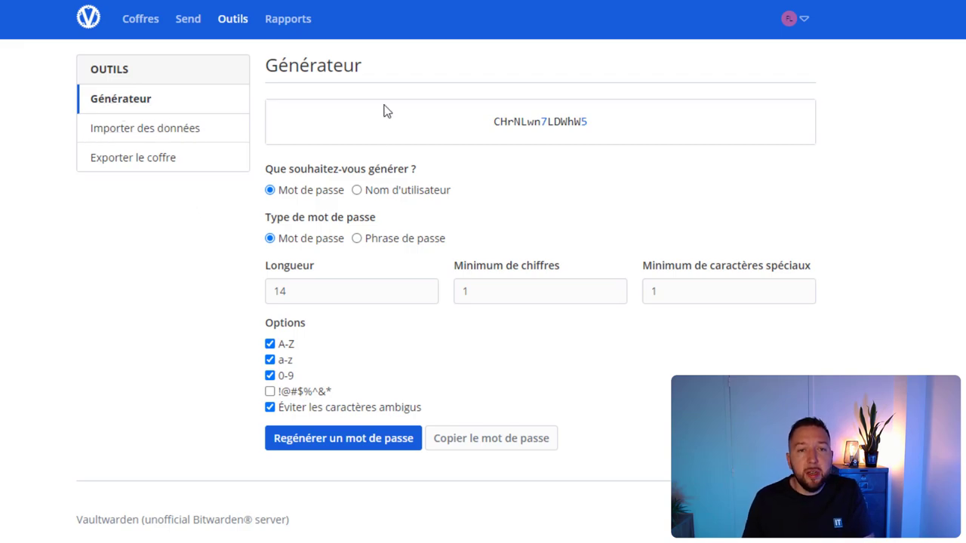
pyautogui.click(376, 240)
pyautogui.click(425, 292)
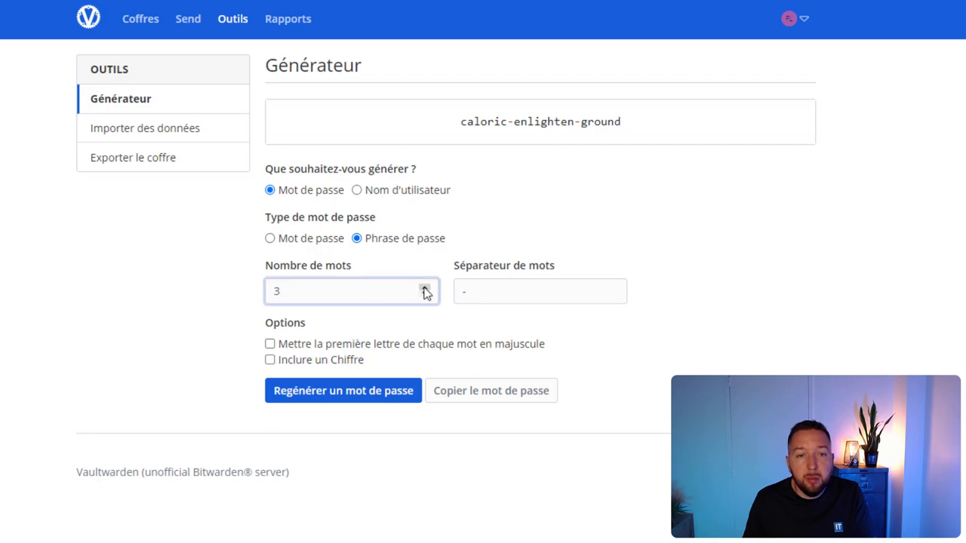
pyautogui.click(425, 289)
pyautogui.click(388, 392)
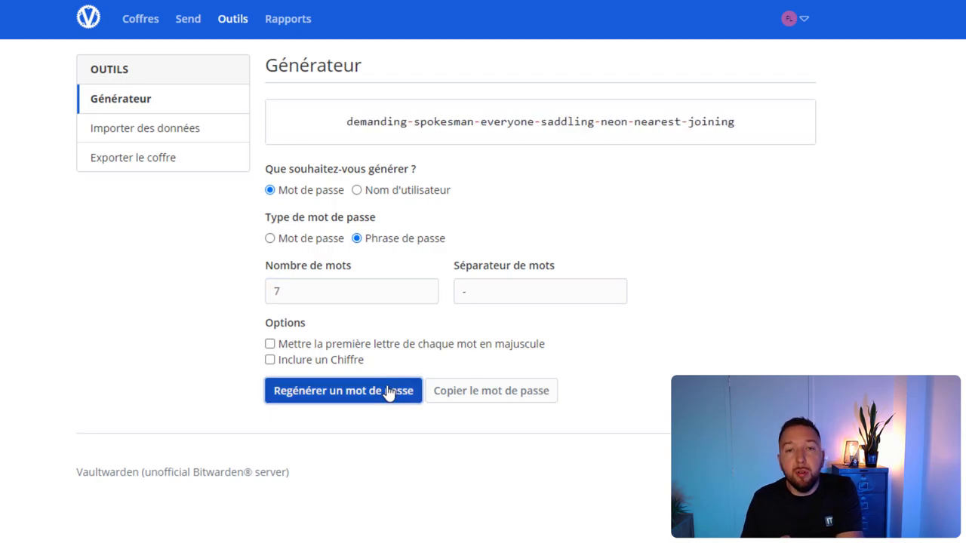